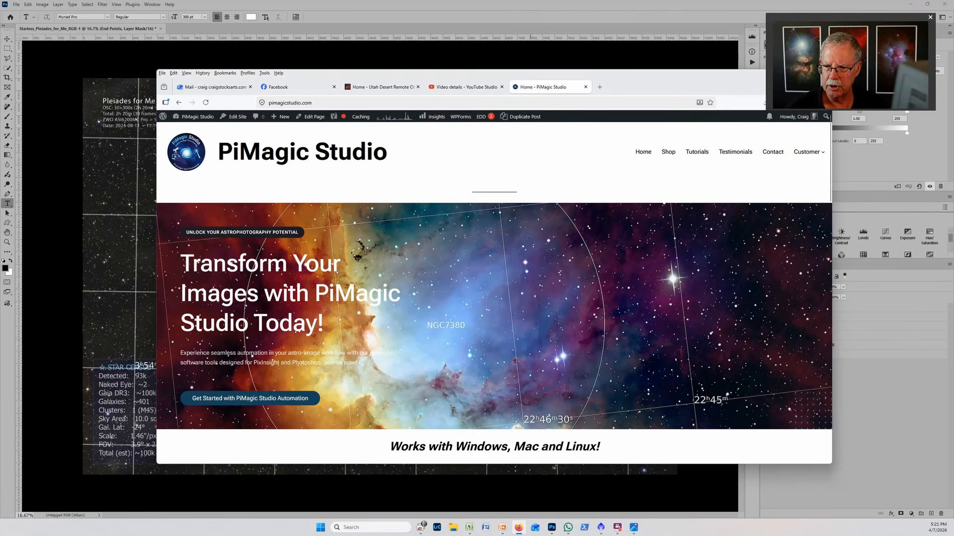
left_click_drag(953, 212, 580, 120)
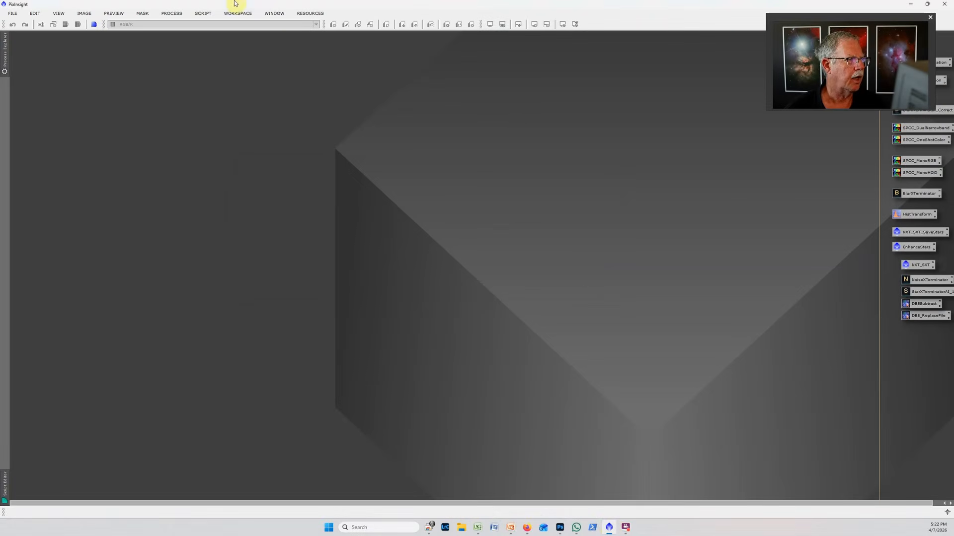
In PixInsight, launch the PiMagic script and add the Heart IC1805 data folder with its subfolders as input
left_click(205, 15)
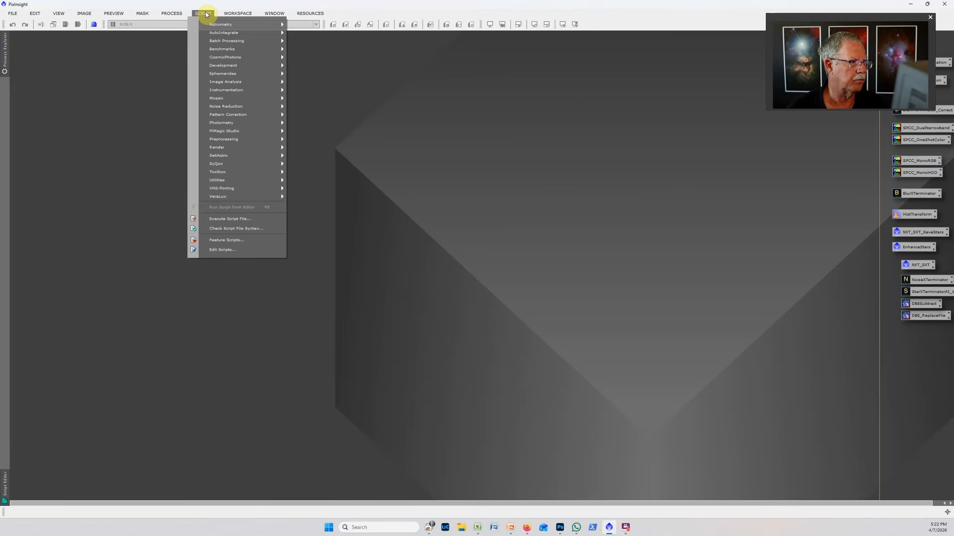
mouse_move(232, 133)
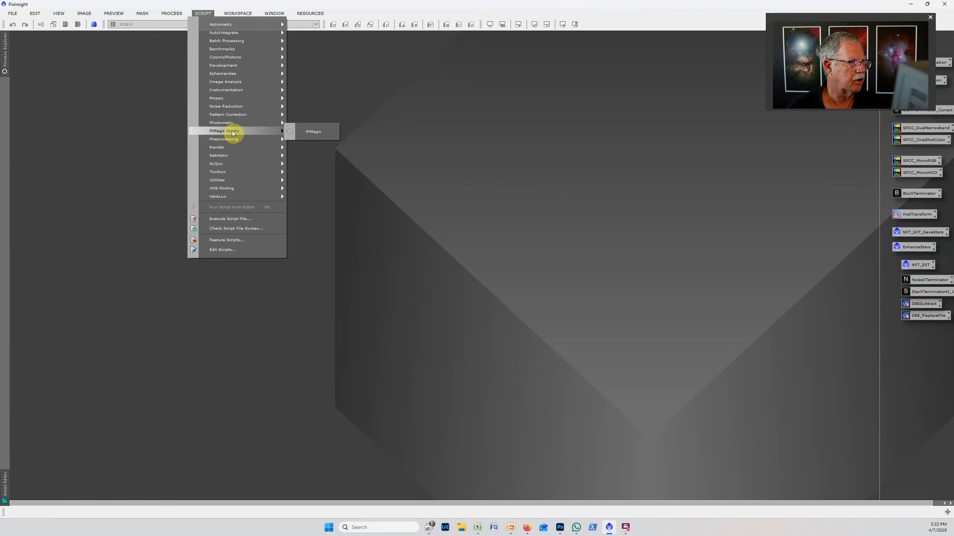
left_click(310, 134)
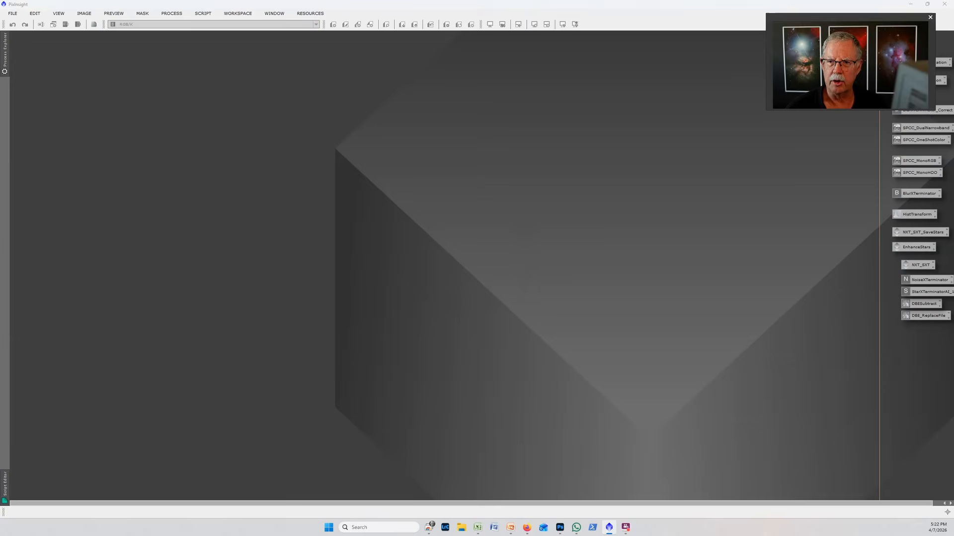
left_click_drag(498, 129, 462, 161)
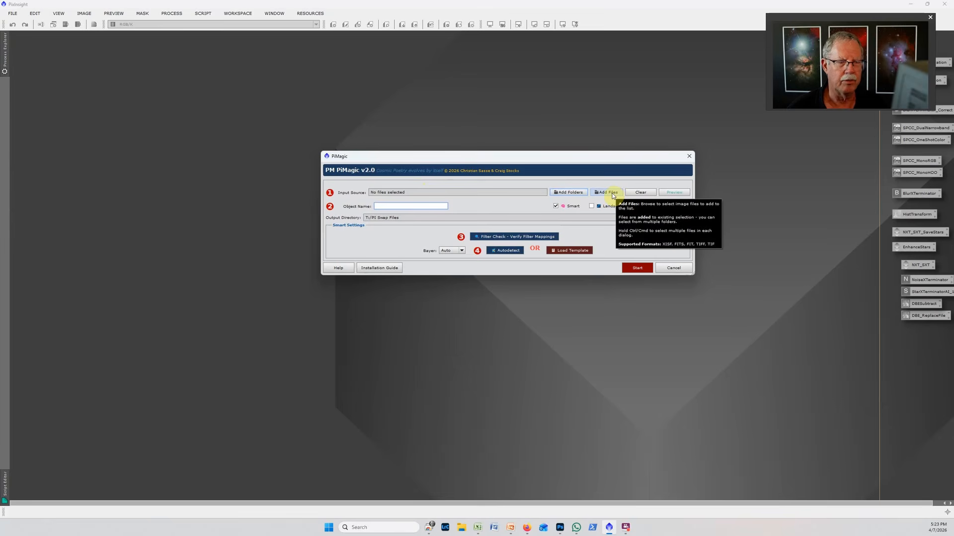
left_click(568, 193)
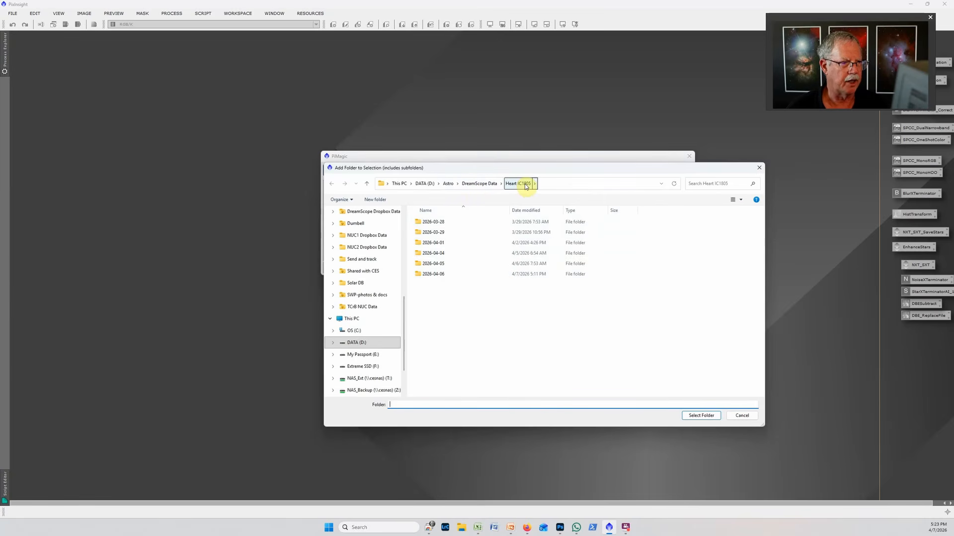
left_click(698, 417)
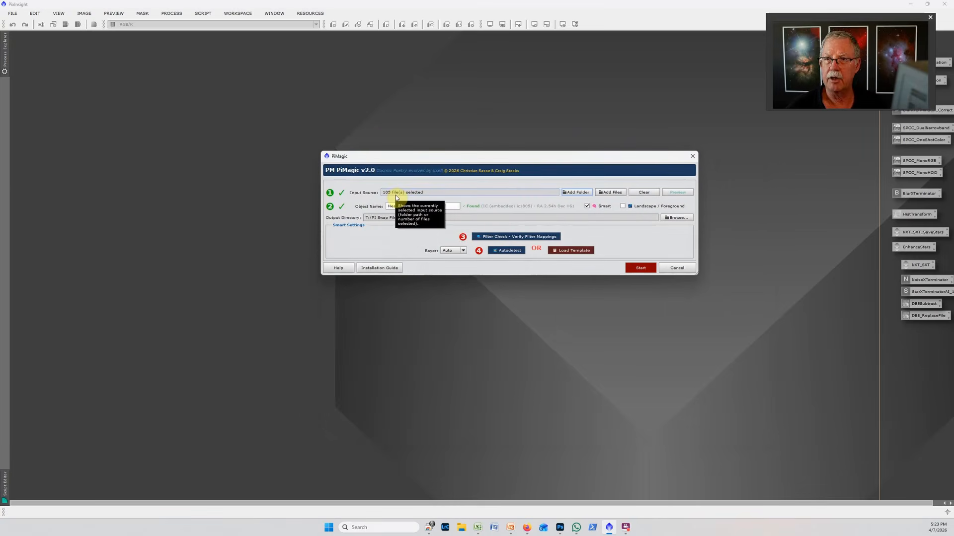
Add the Dreamscope LRGBSHO folder from Astro > Calibration Masters on the DATA (D:) drive to the input files
left_click(582, 193)
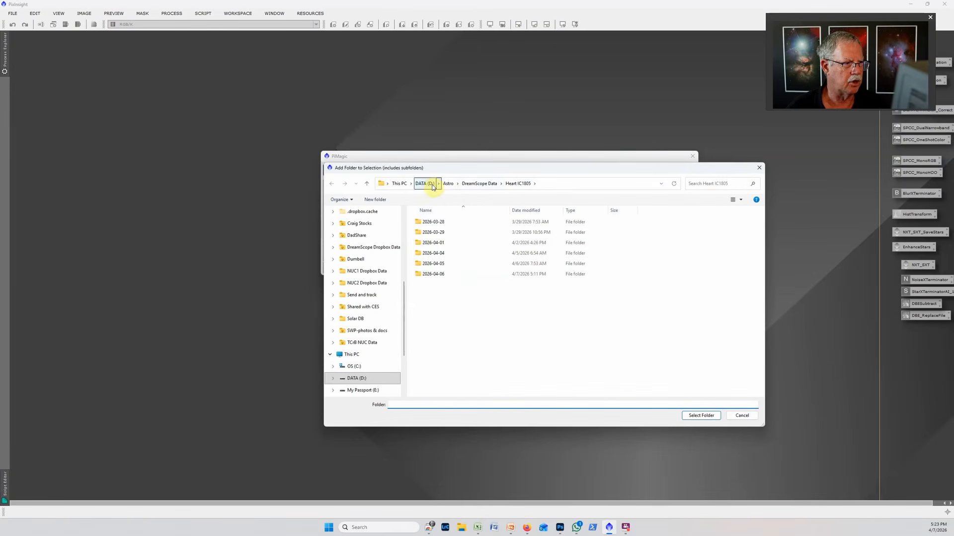
left_click(432, 184)
double_click(447, 218)
double_click(445, 242)
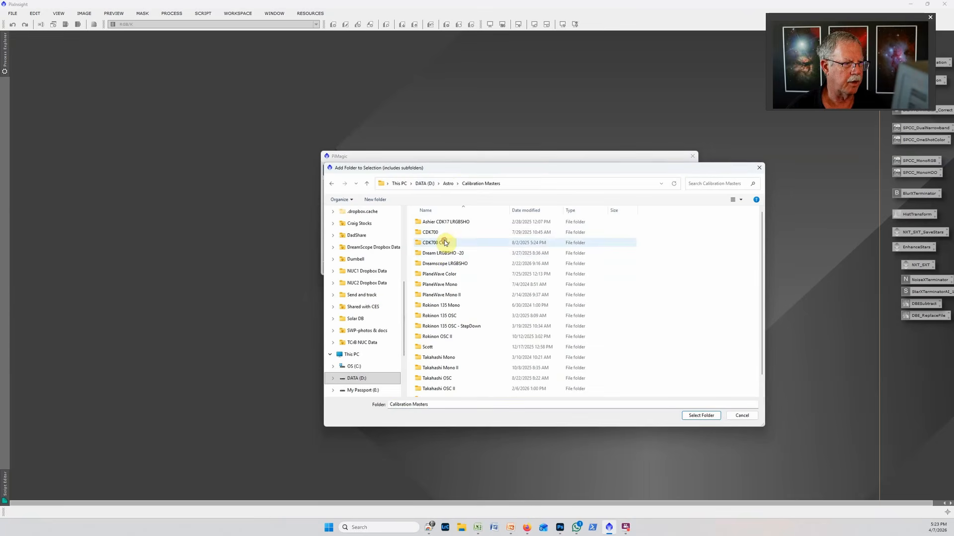
left_click(453, 264)
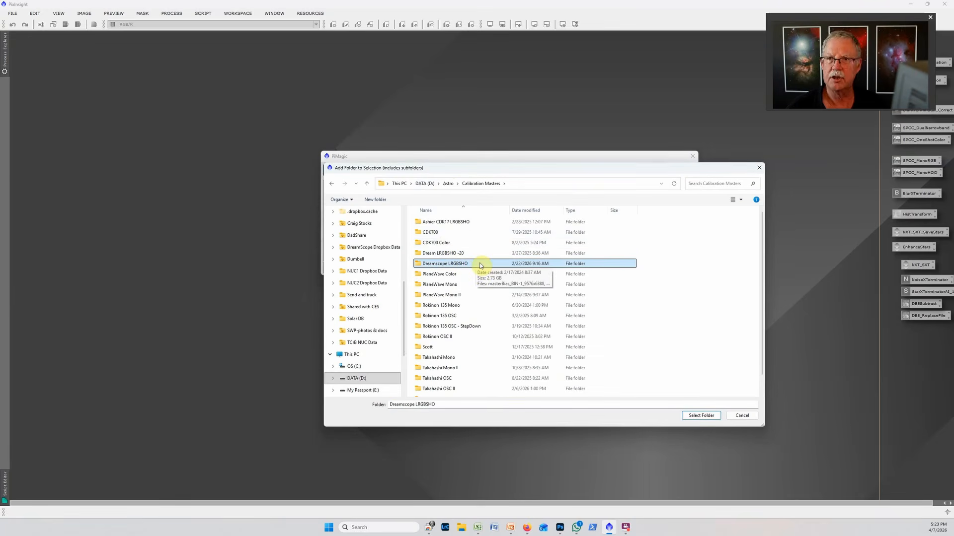
left_click(699, 416)
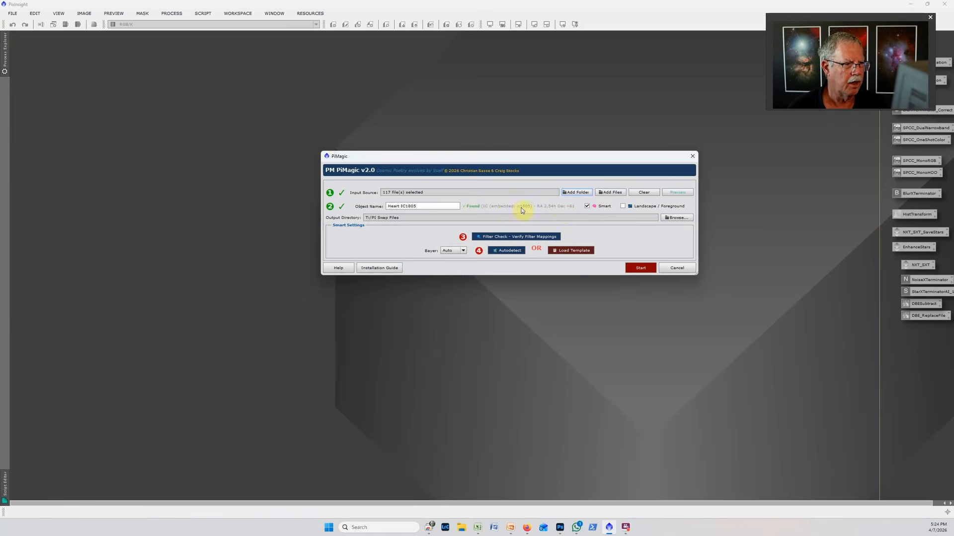
Verify and apply the filter mappings for the Heart IC1805 frames and autodetect the processing settings
left_click(510, 236)
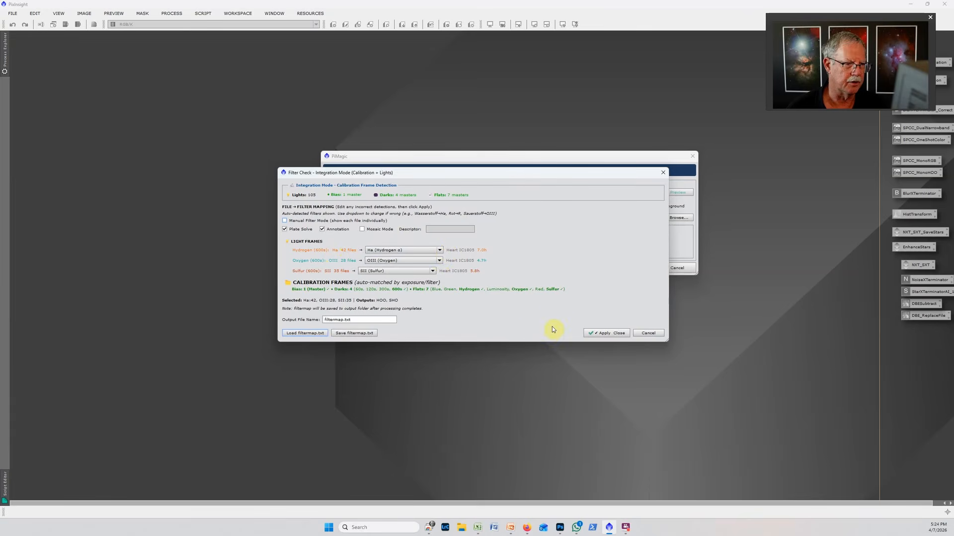
left_click(594, 334)
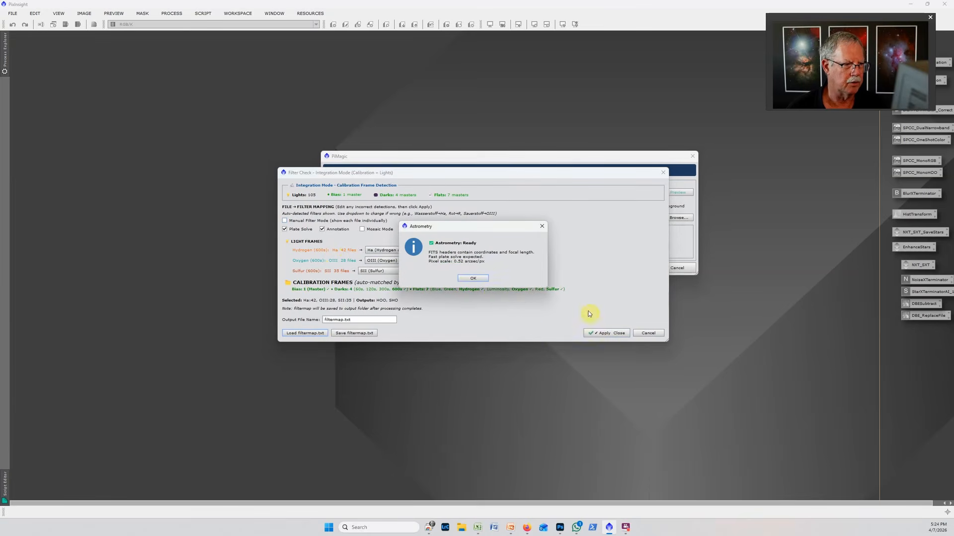
left_click(478, 279)
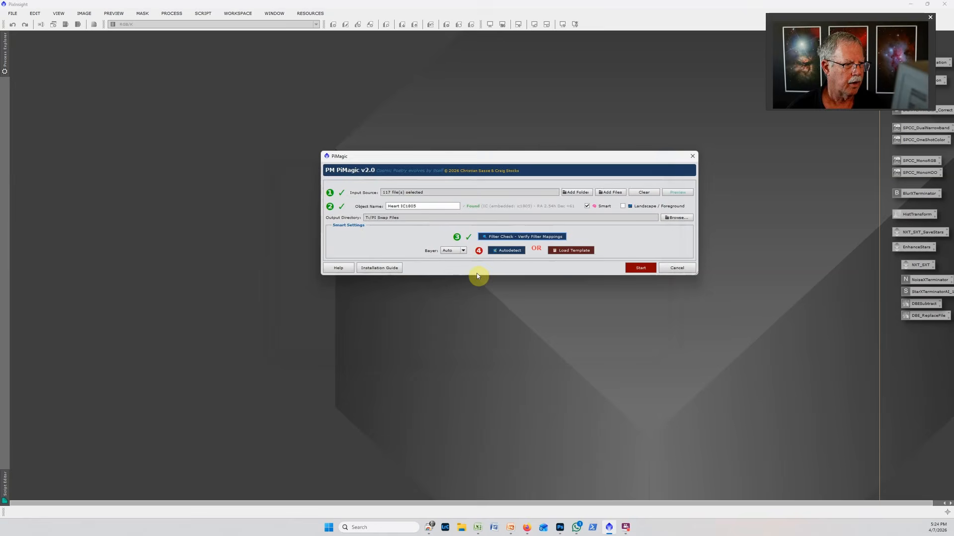
left_click(511, 252)
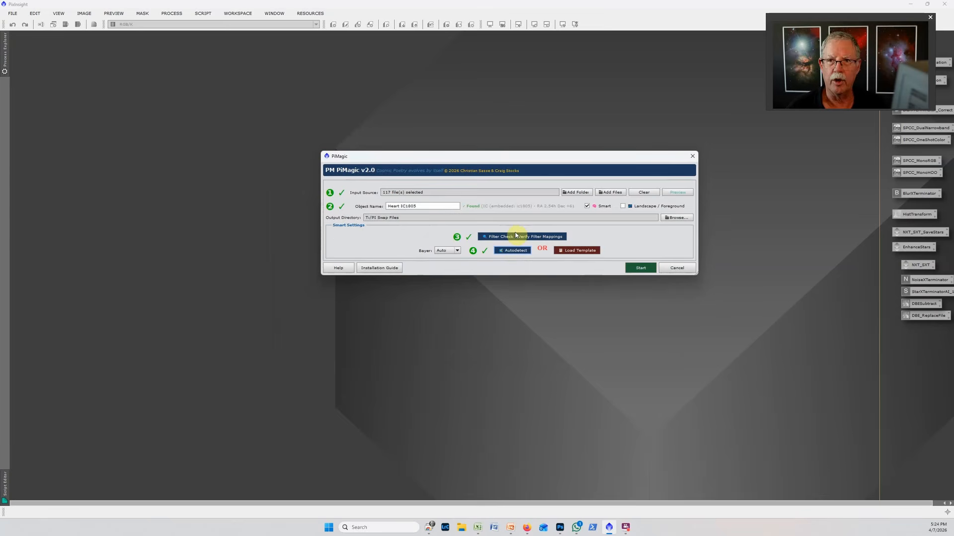
Turn Smart mode off to examine the full Stacking and Mono Processing options, and turn Smart mode back on
left_click(588, 206)
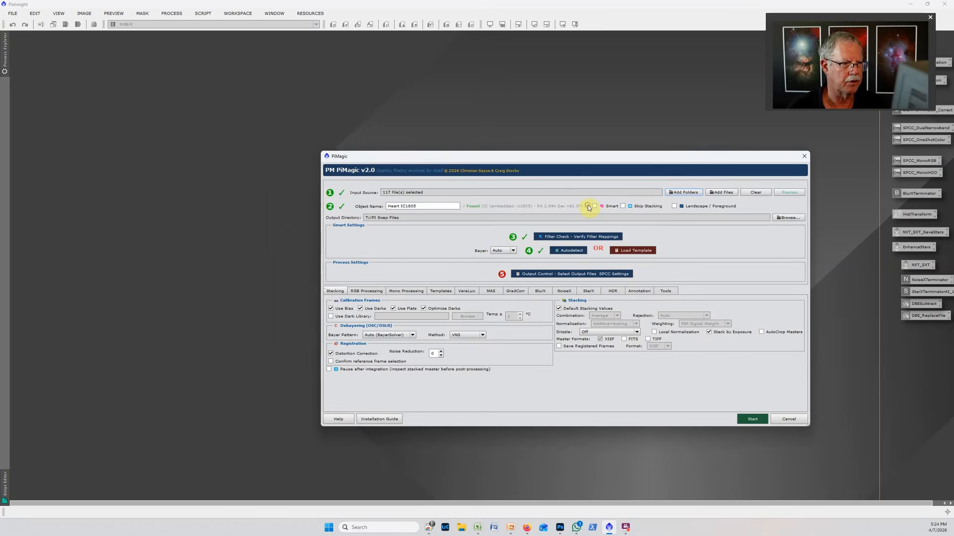
left_click(379, 290)
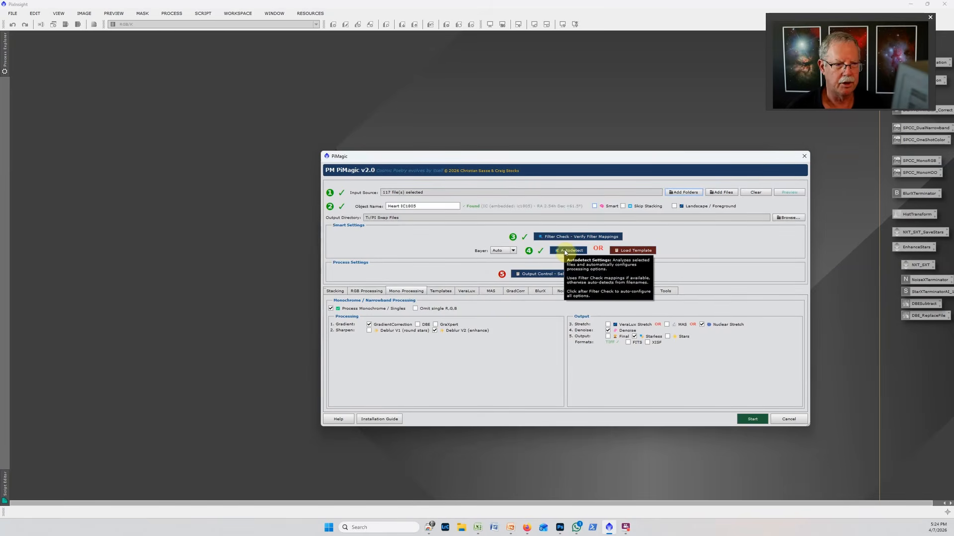
left_click(595, 207)
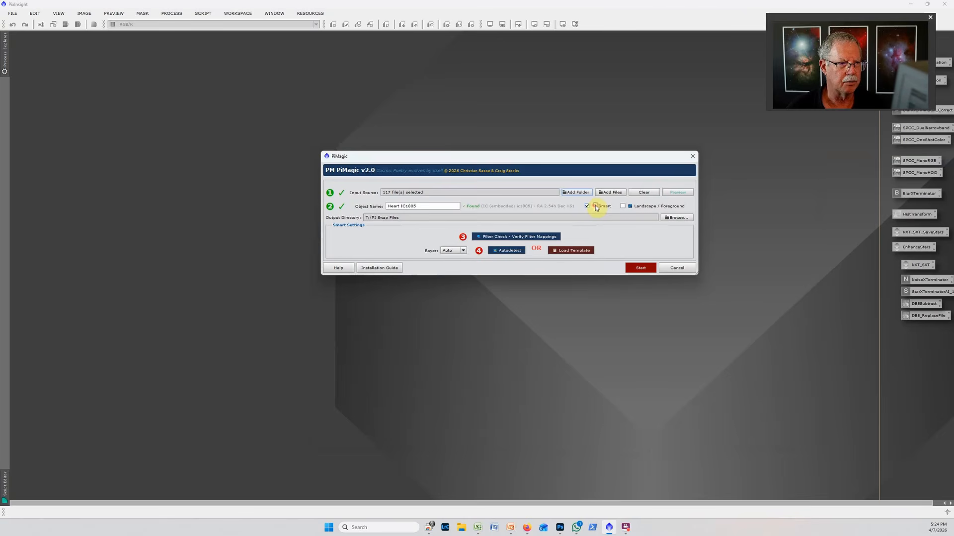
Reapply the filter mappings and autodetected settings, and leave PiMagic without starting the run
left_click(496, 237)
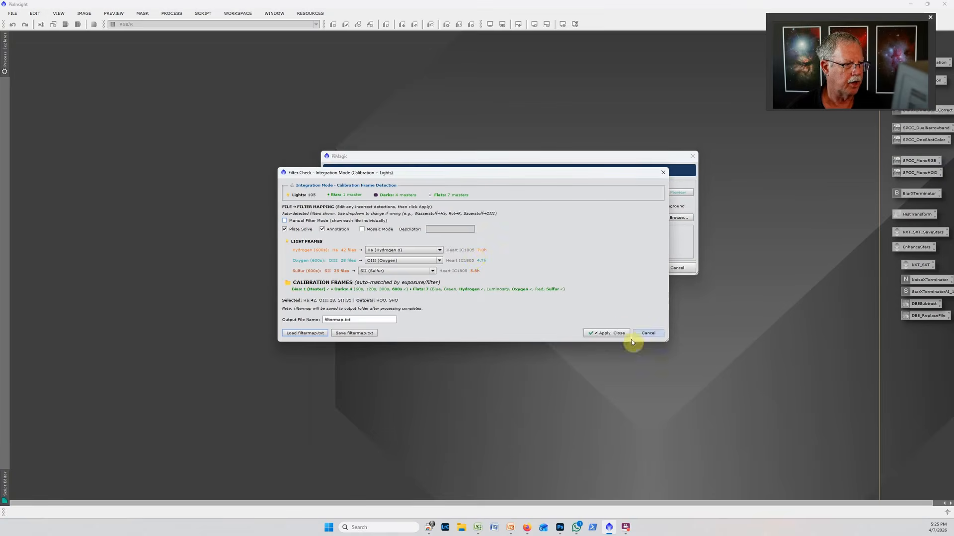
left_click(608, 333)
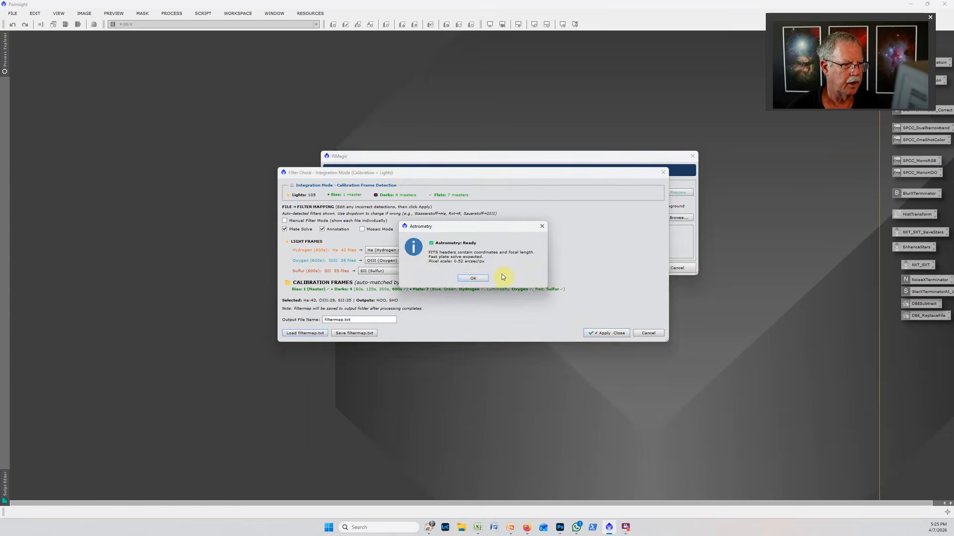
left_click(485, 277)
left_click(507, 251)
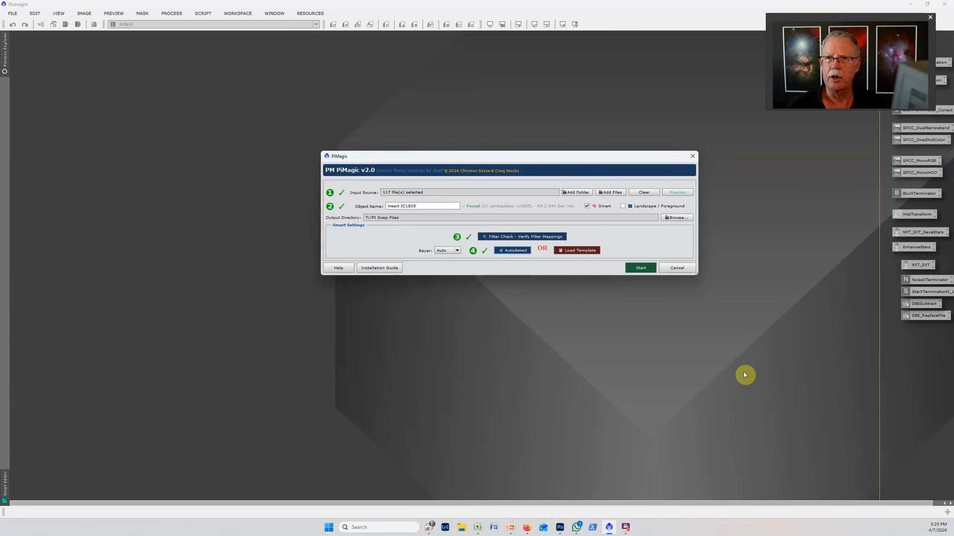
left_click(679, 267)
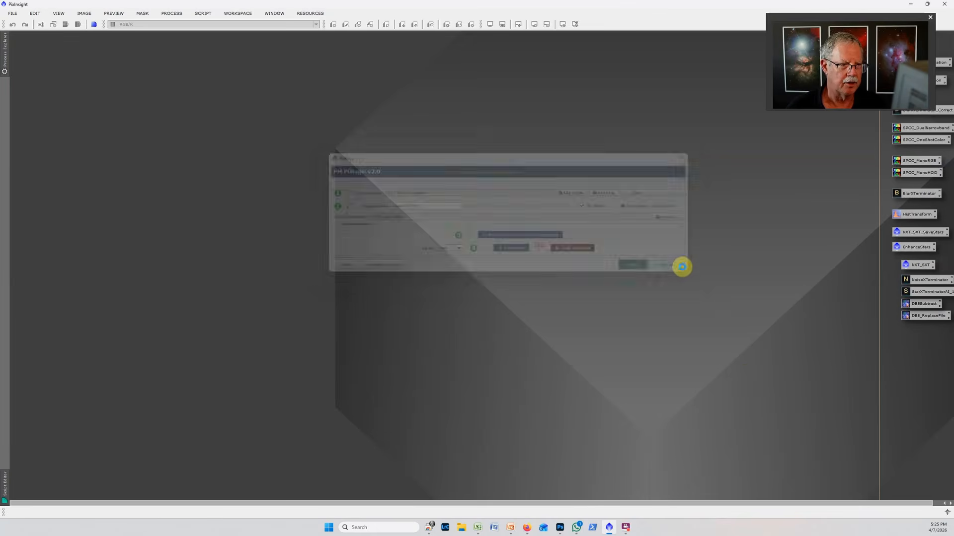
Switch to Photoshop and open the AstroMagic plugin
left_click(561, 527)
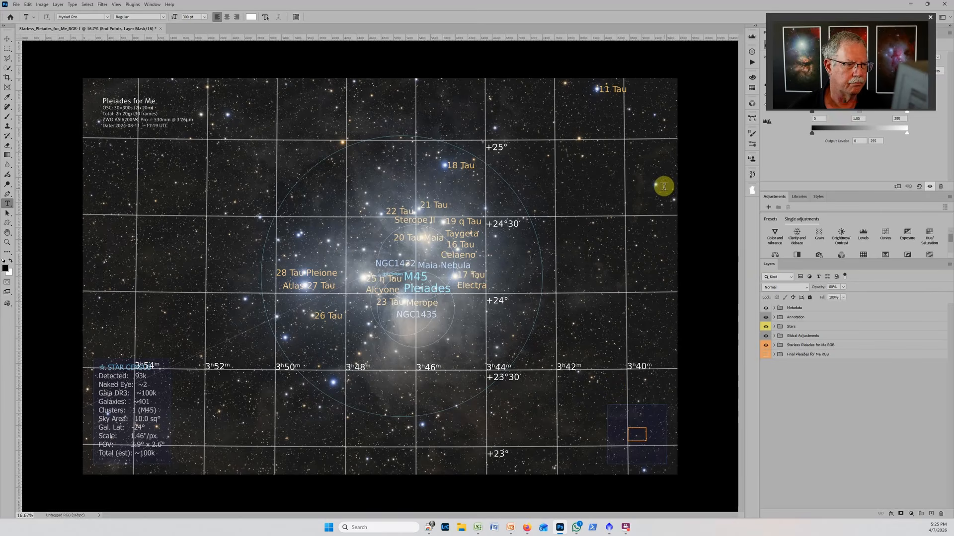
left_click(752, 191)
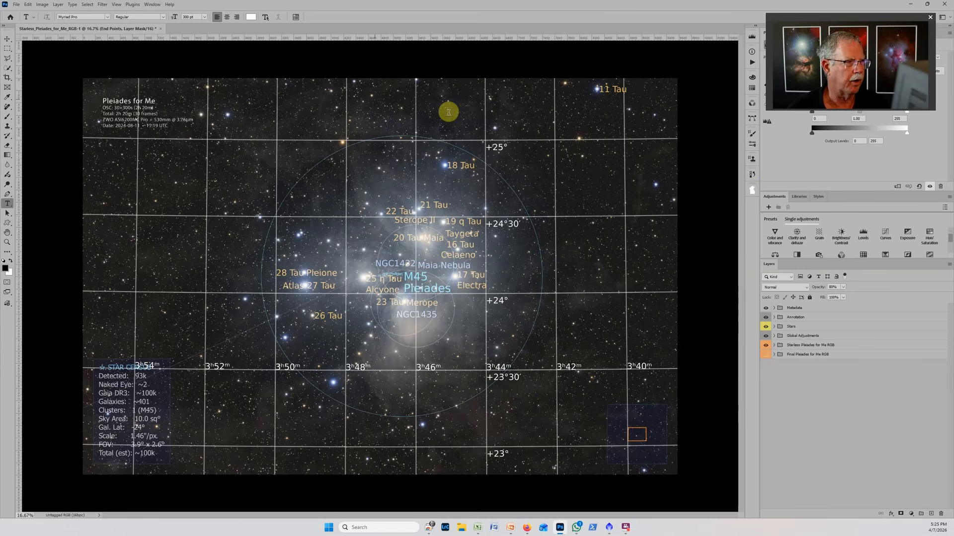
left_click(133, 4)
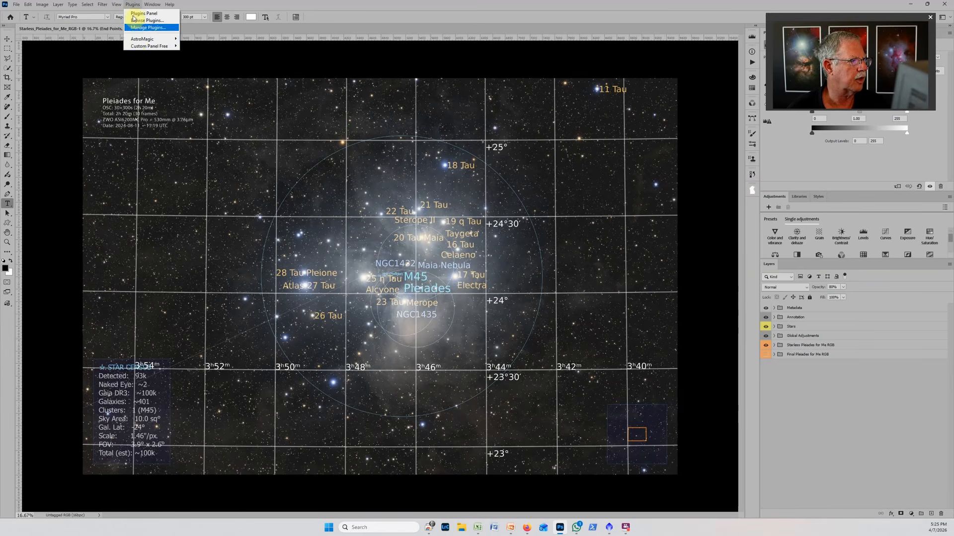
mouse_move(142, 39)
left_click(200, 40)
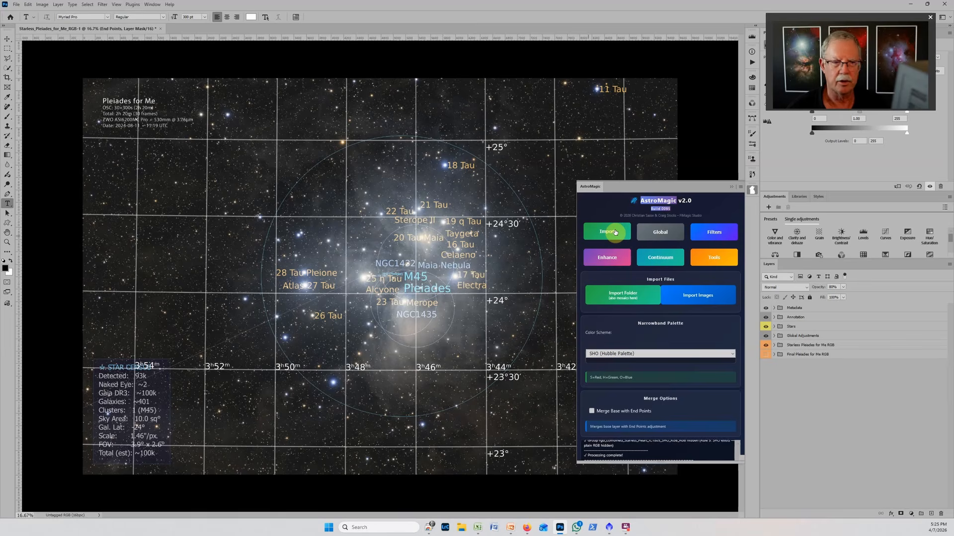
left_click(630, 297)
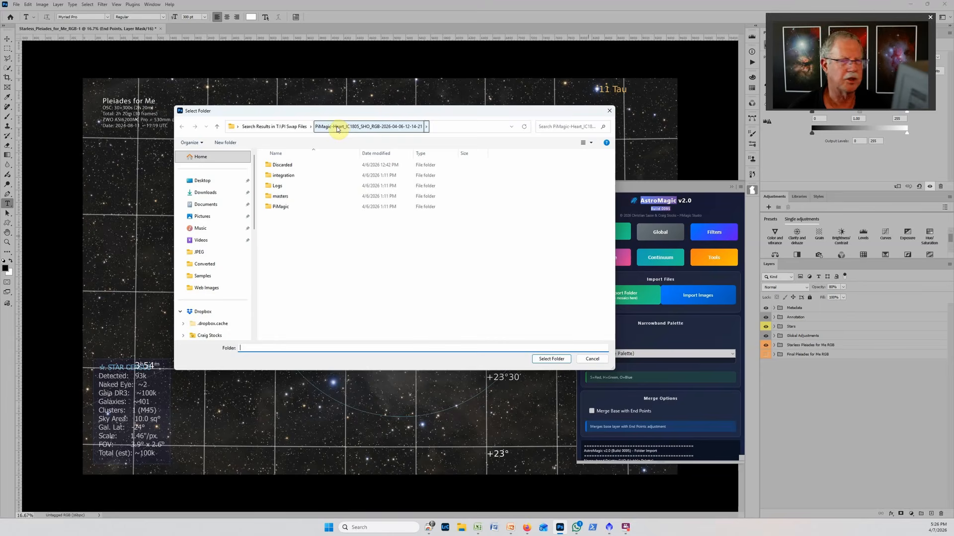
left_click(542, 361)
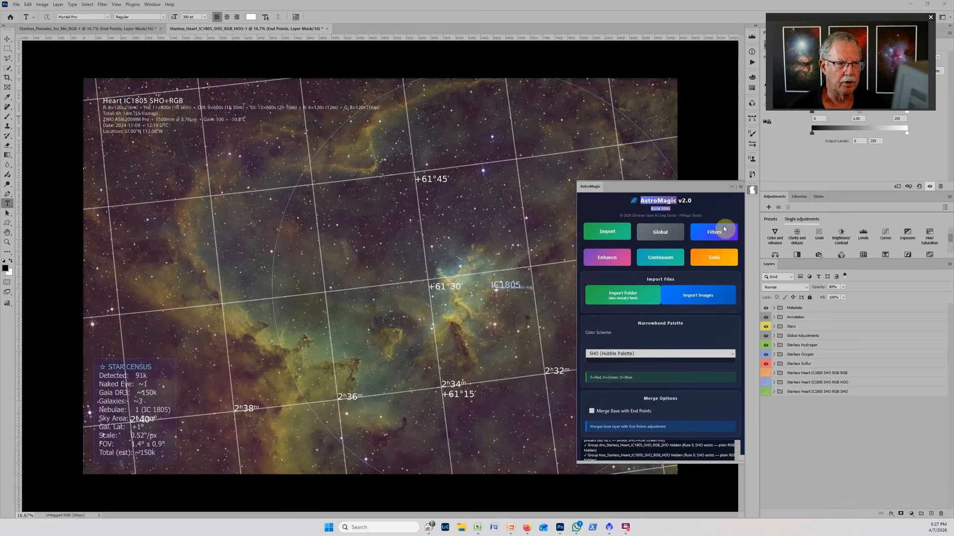
left_click(732, 190)
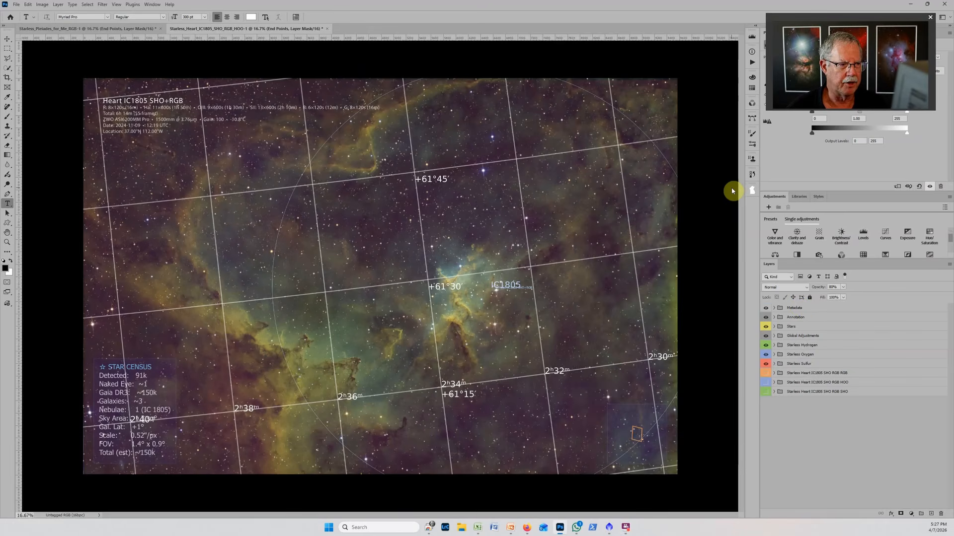
Select the Metadata layer group, examine its acquisition text on the image up close, and expand the group
left_click(794, 337)
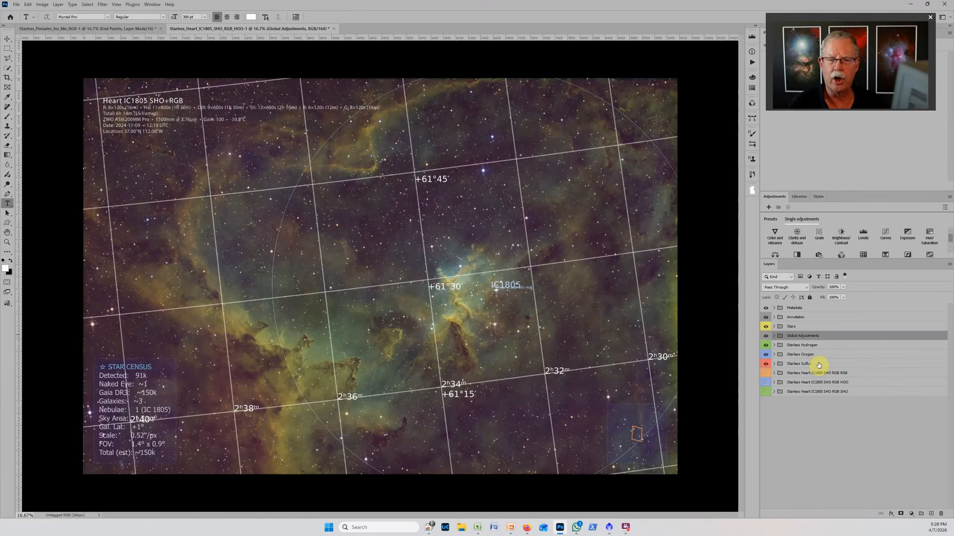
left_click(804, 310)
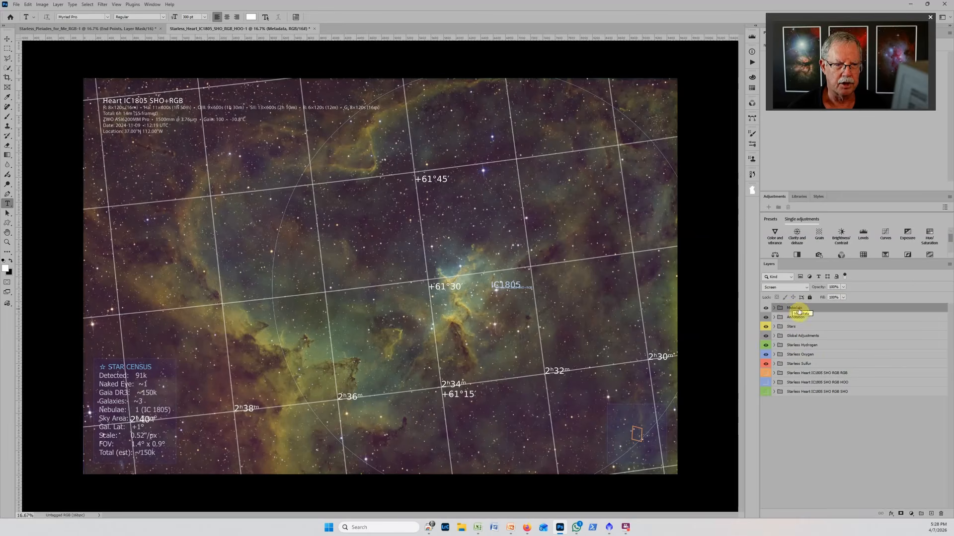
scroll(145, 105, "up", 1)
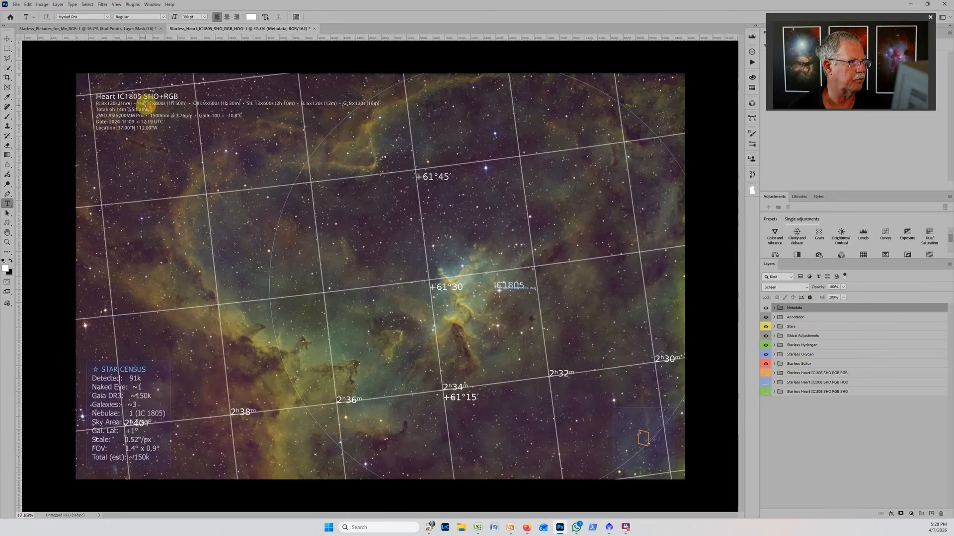
scroll(146, 105, "up", 5)
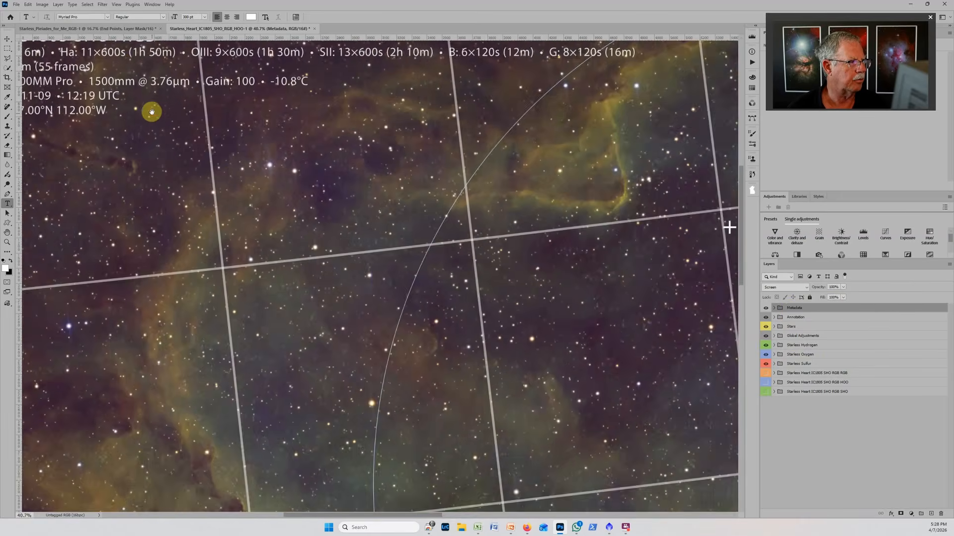
left_click_drag(151, 110, 311, 232)
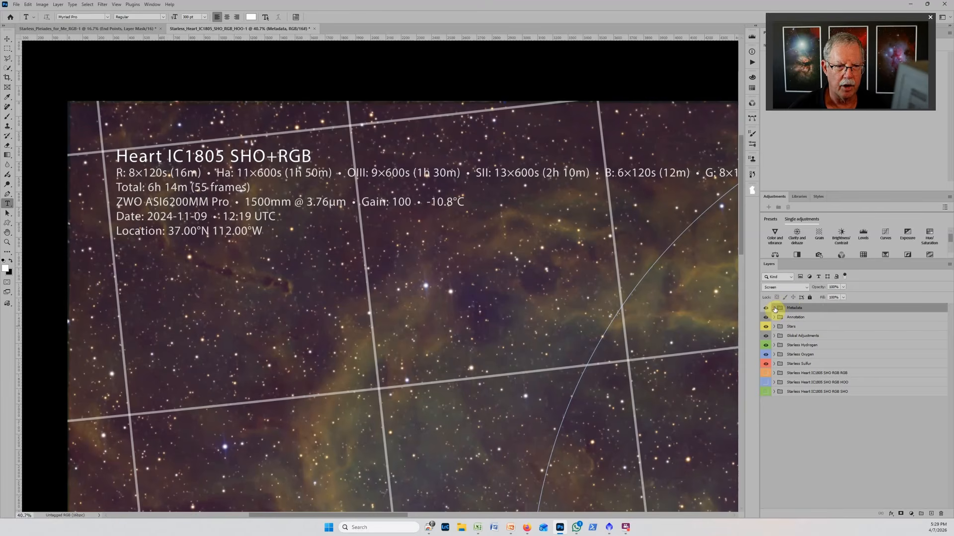
left_click(774, 308)
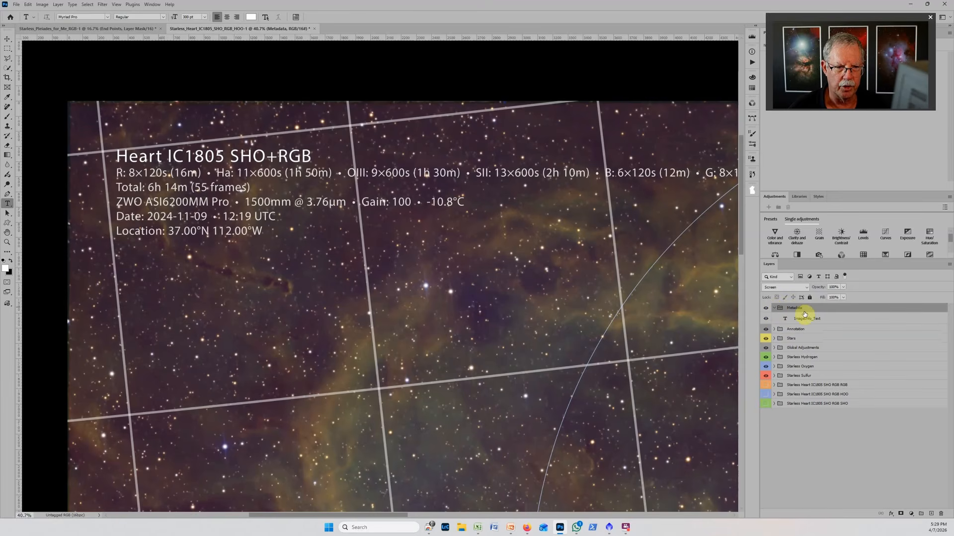
Replace the location coordinates in the ImageInfo_Text layer with "Utah Desesrt Remote Observatories" and commit the text edit
left_click(804, 319)
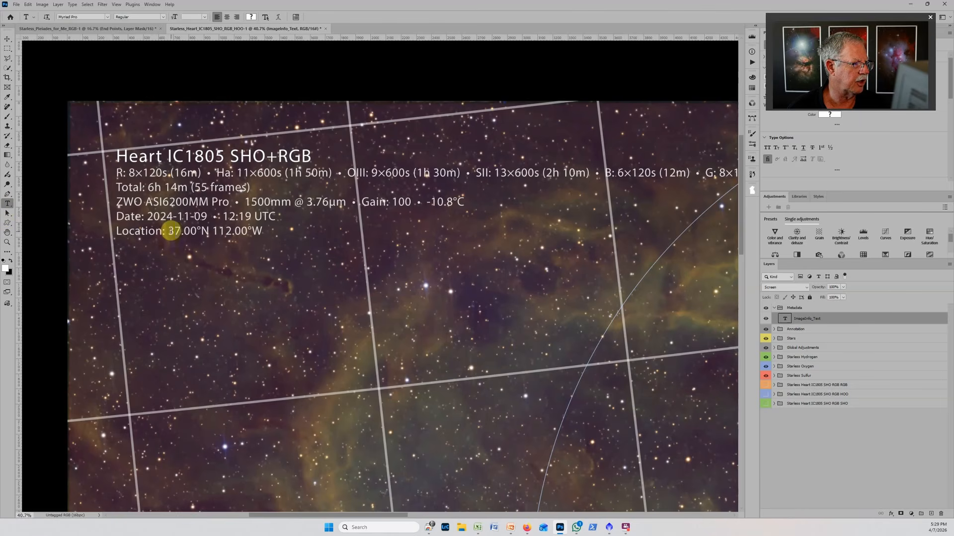
left_click_drag(174, 231, 266, 230)
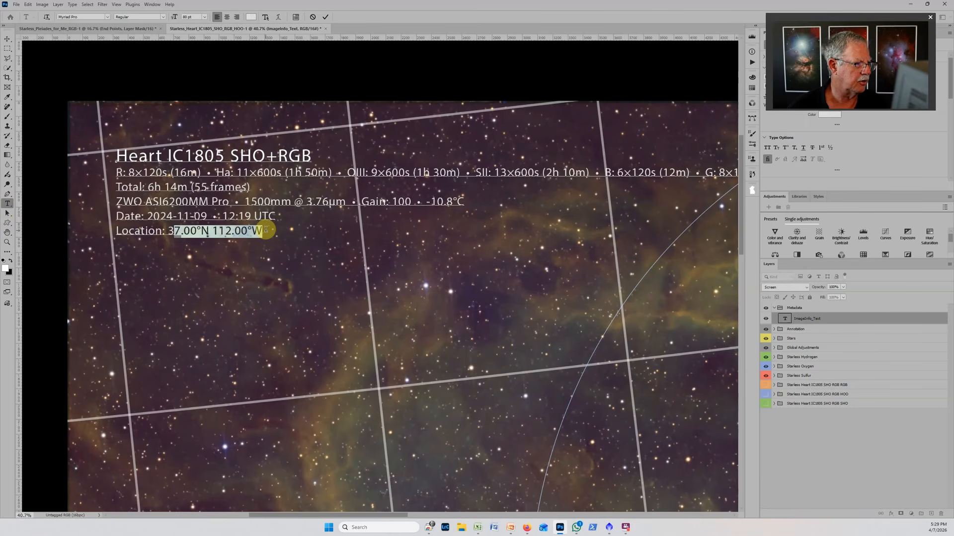
key("BackSpace")
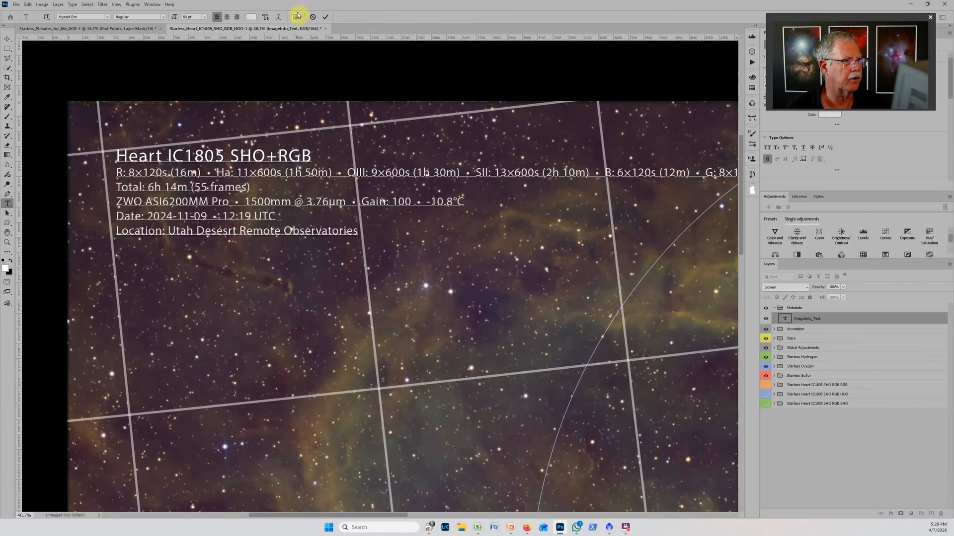
left_click(325, 19)
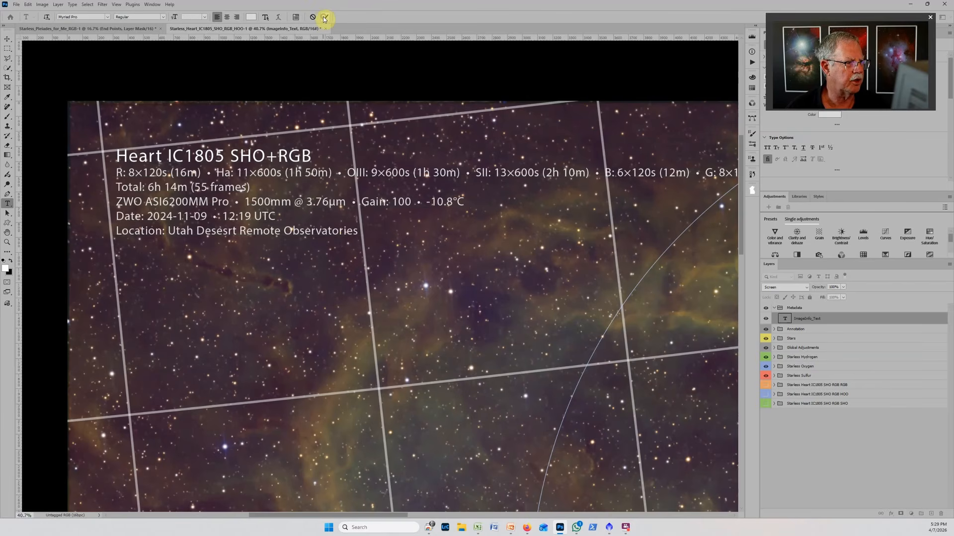
Collapse the Metadata group, reduce its opacity, and hide the group
left_click(773, 308)
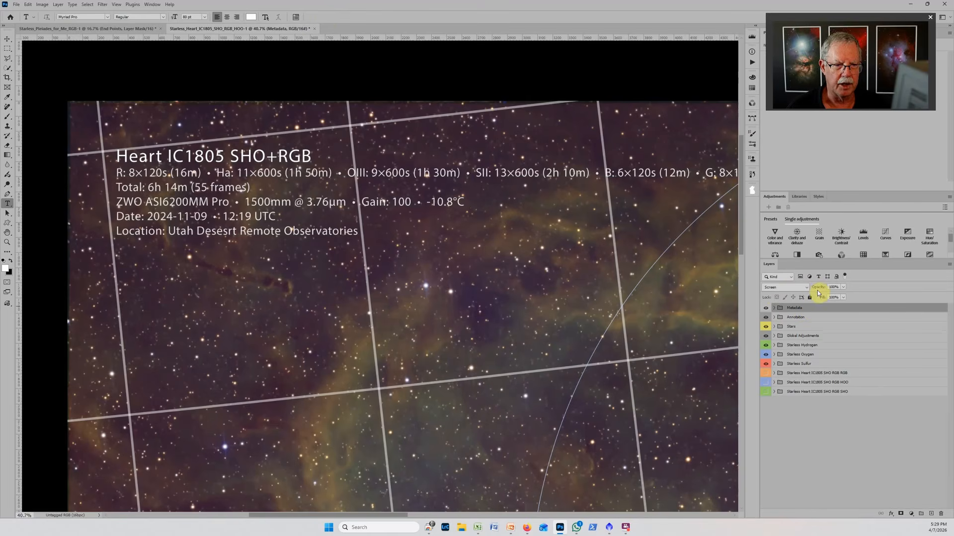
left_click_drag(822, 287, 809, 289)
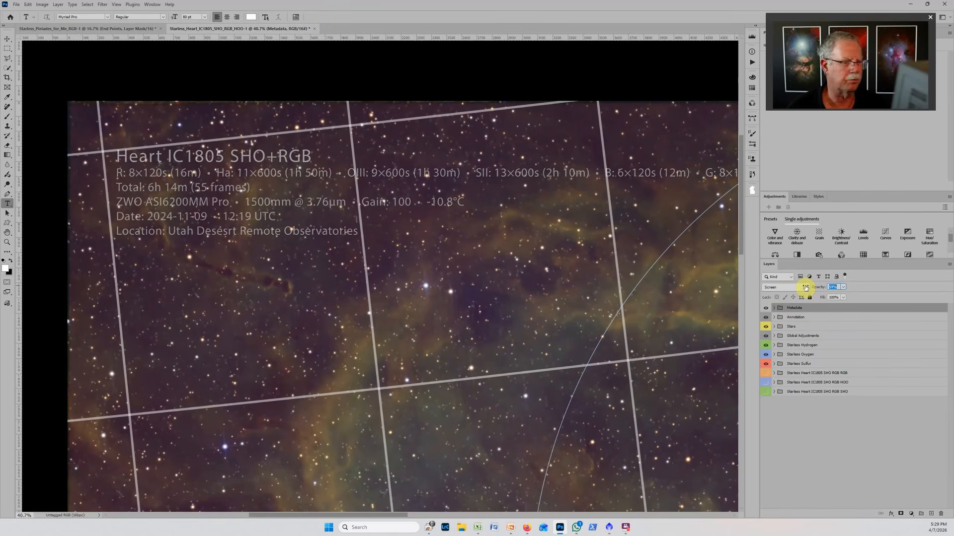
left_click(765, 308)
scroll(621, 270, "down", 5)
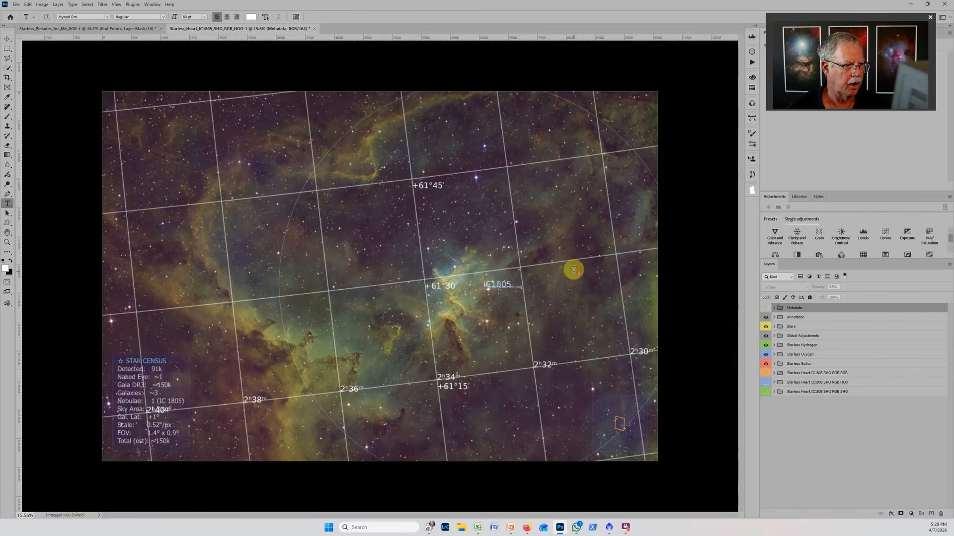
Expand the Annotation group and hide its Census_Overlay and SkyMap_Overlay layers
left_click(774, 318)
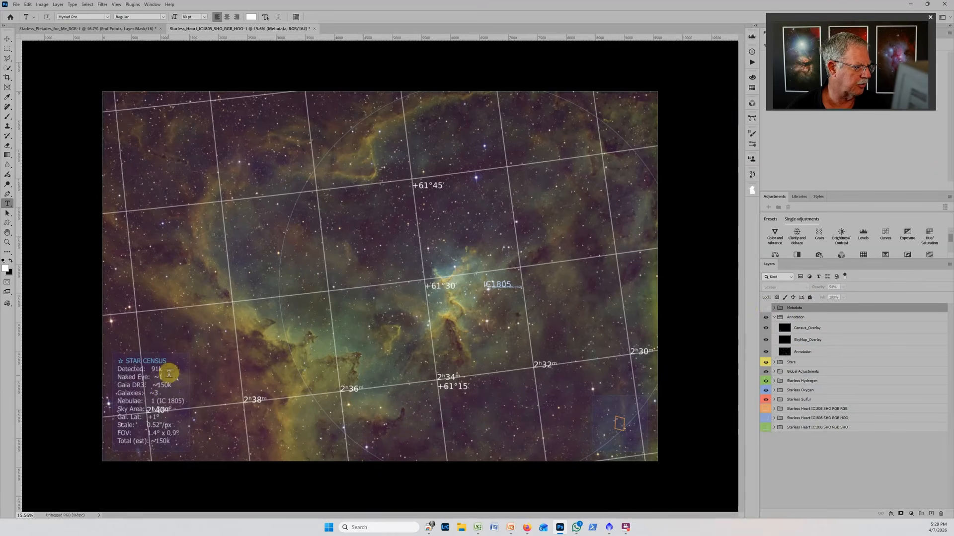
left_click(766, 329)
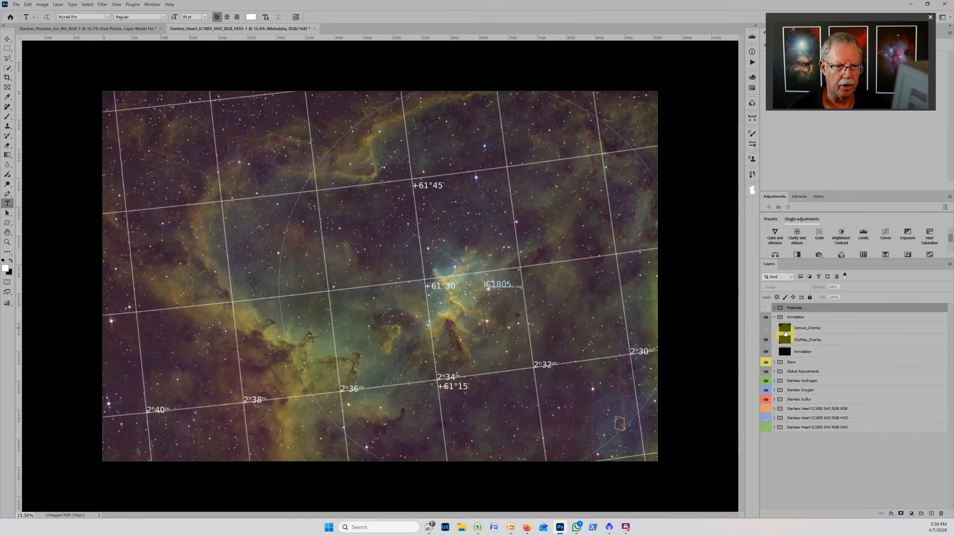
left_click(788, 338)
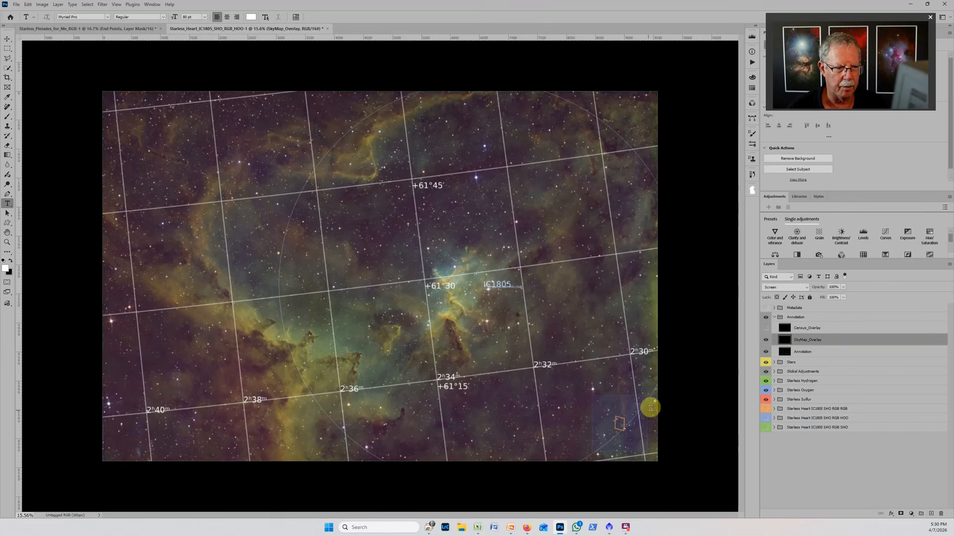
left_click(766, 342)
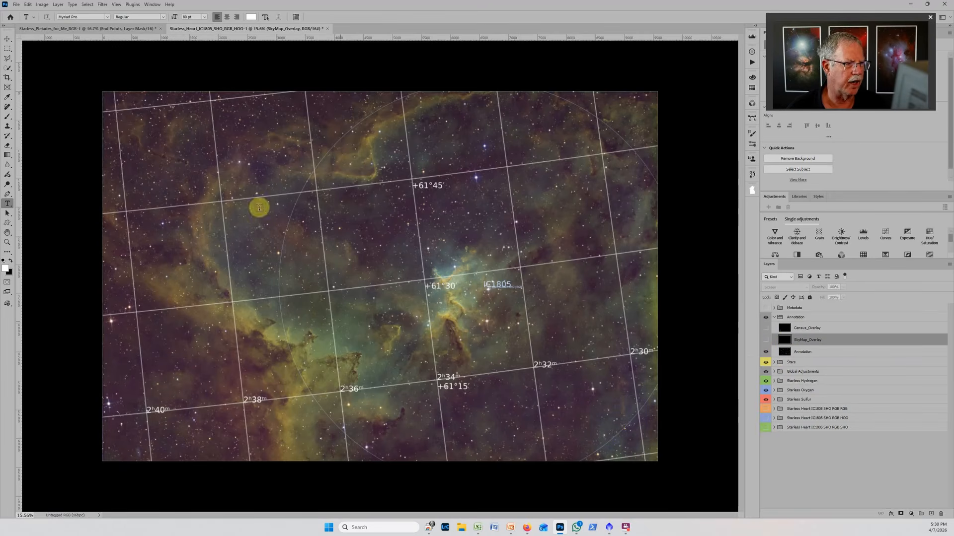
Lower the opacity of the Annotation layer with the coordinate grid, and collapse and hide the whole Annotation group
left_click(766, 352)
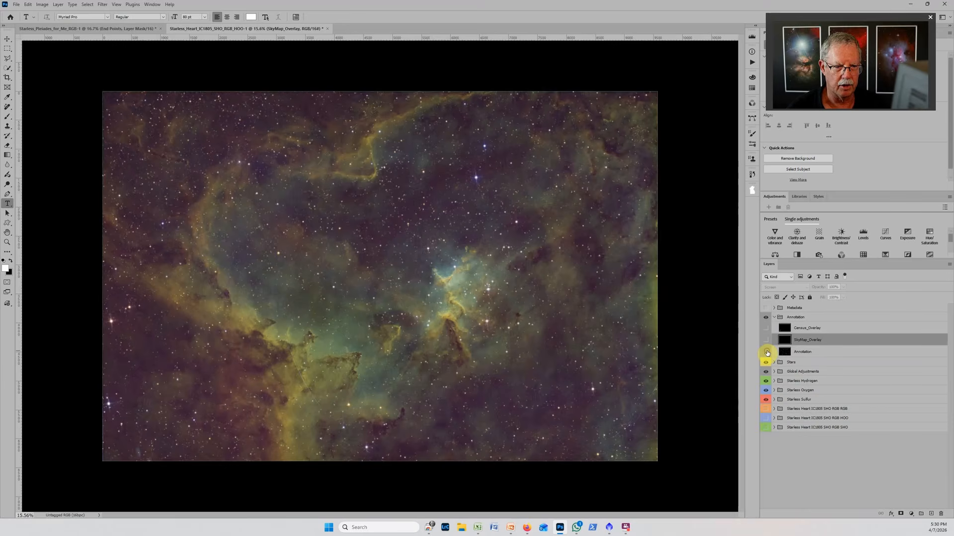
left_click(766, 352)
left_click(824, 350)
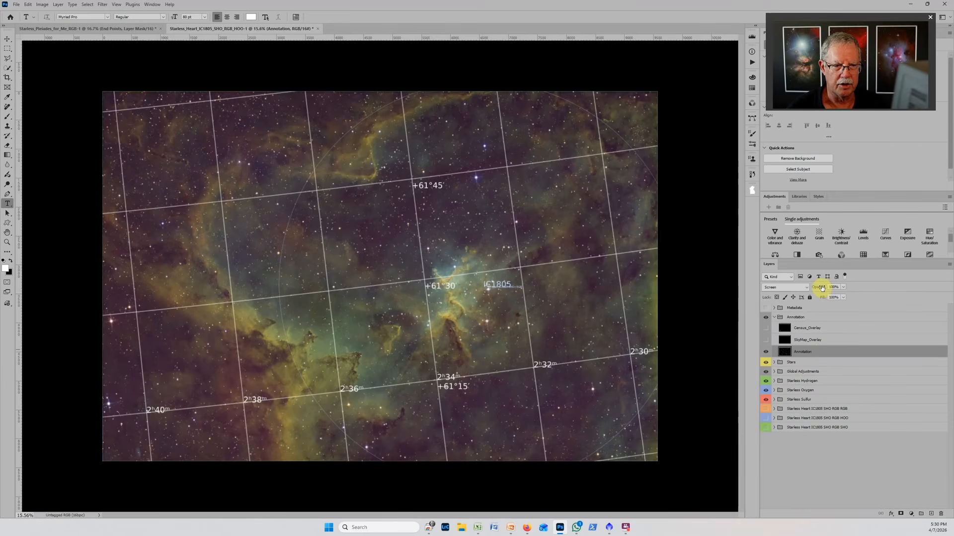
left_click_drag(821, 288, 810, 287)
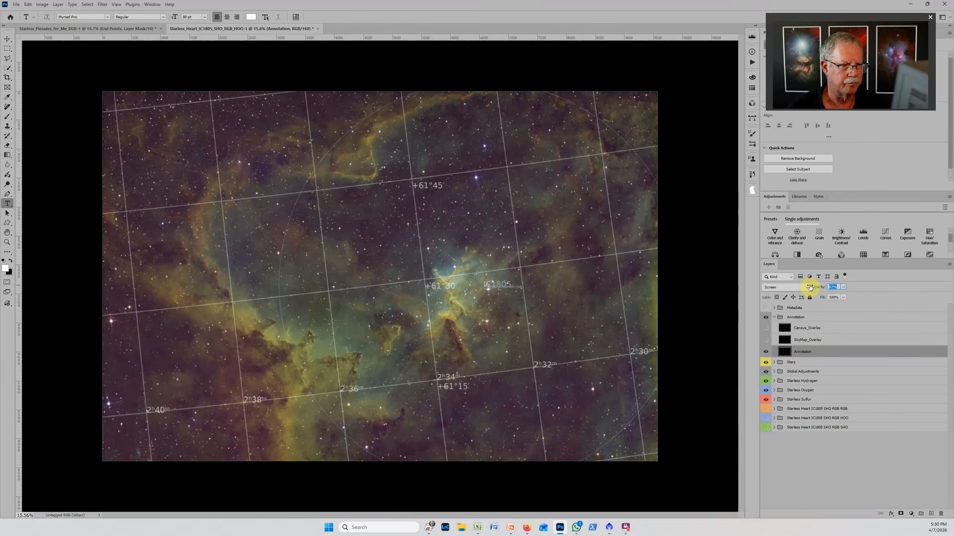
left_click(774, 317)
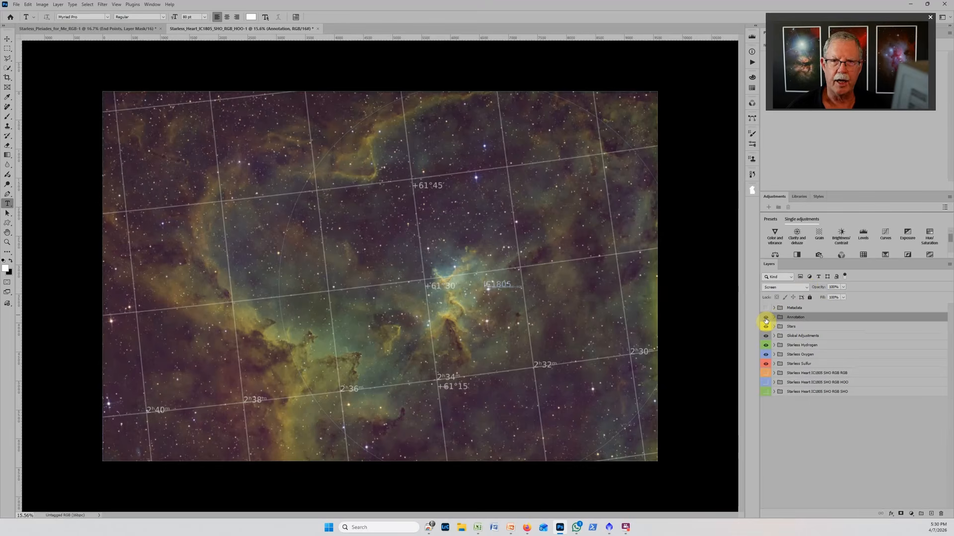
left_click(766, 318)
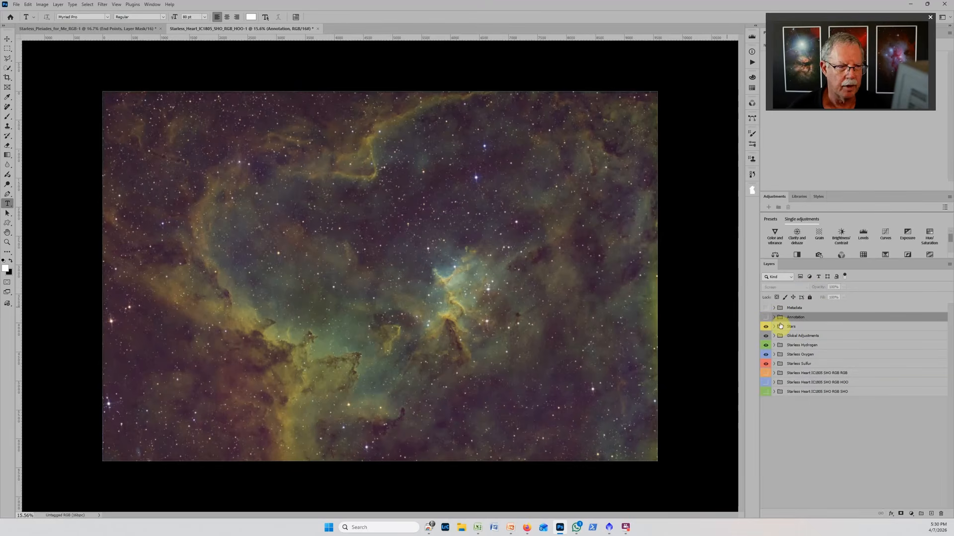
Expand the Stars group, compare its RGB, SHO and HOO star layers on the image, and leave Stars_Heart_IC1805_SHO_RGB_SHO hidden
scroll(504, 277, "up", 1)
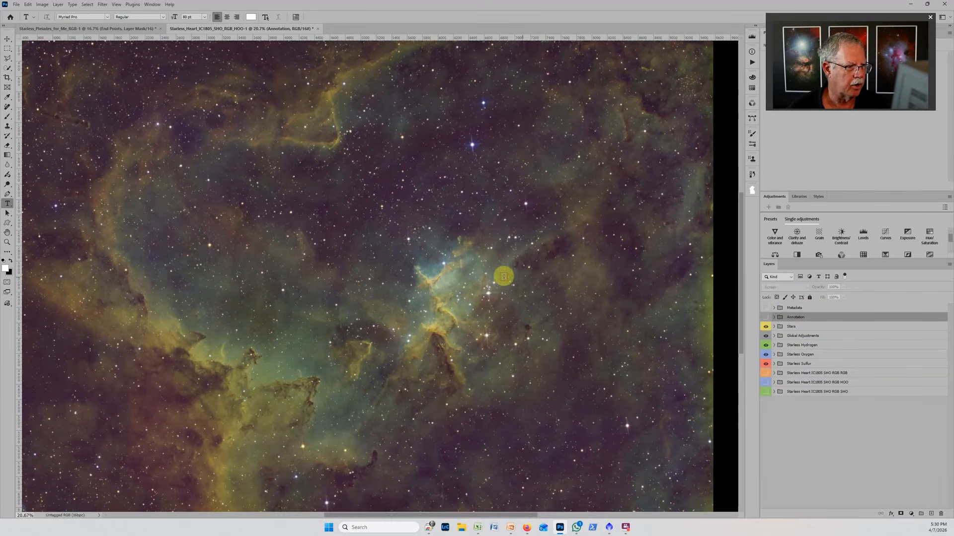
left_click(774, 327)
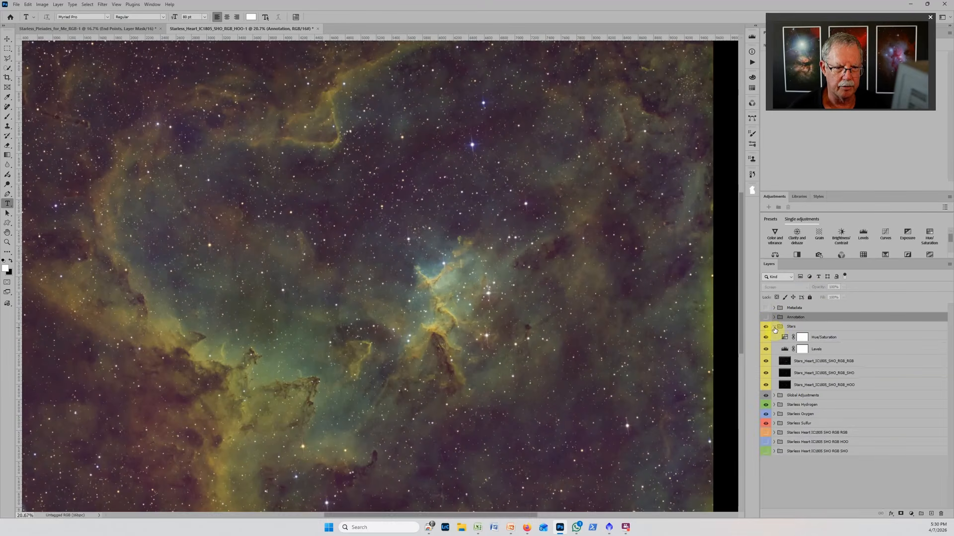
left_click(813, 365)
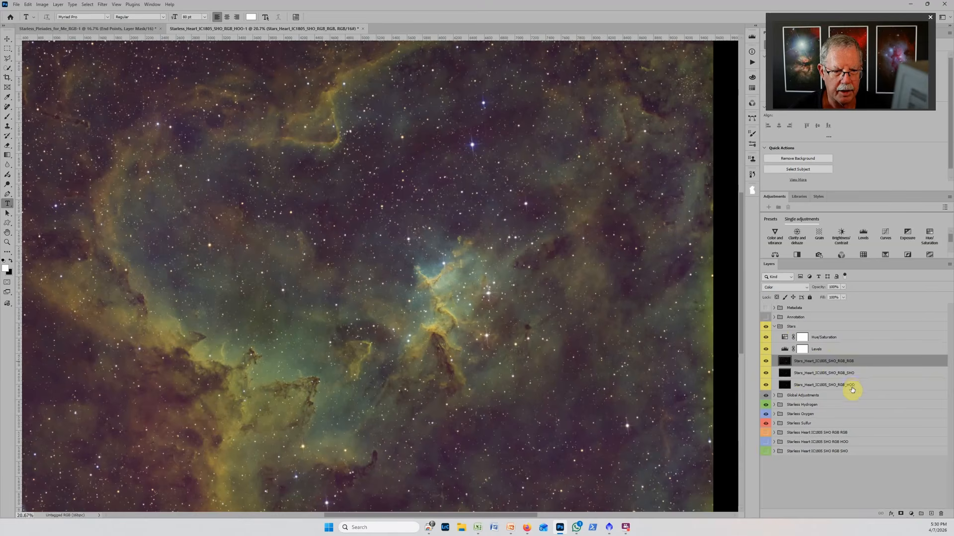
scroll(475, 296, "up", 1)
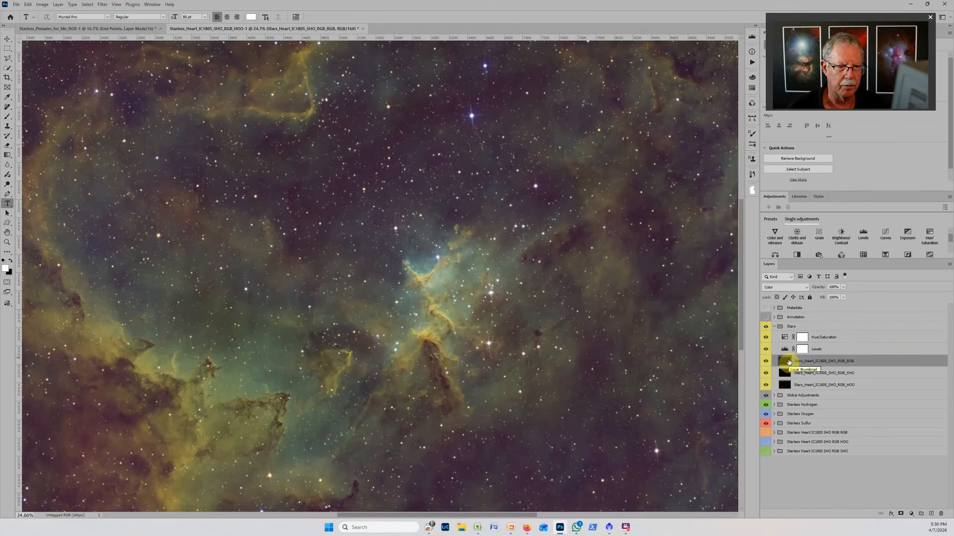
left_click(835, 375)
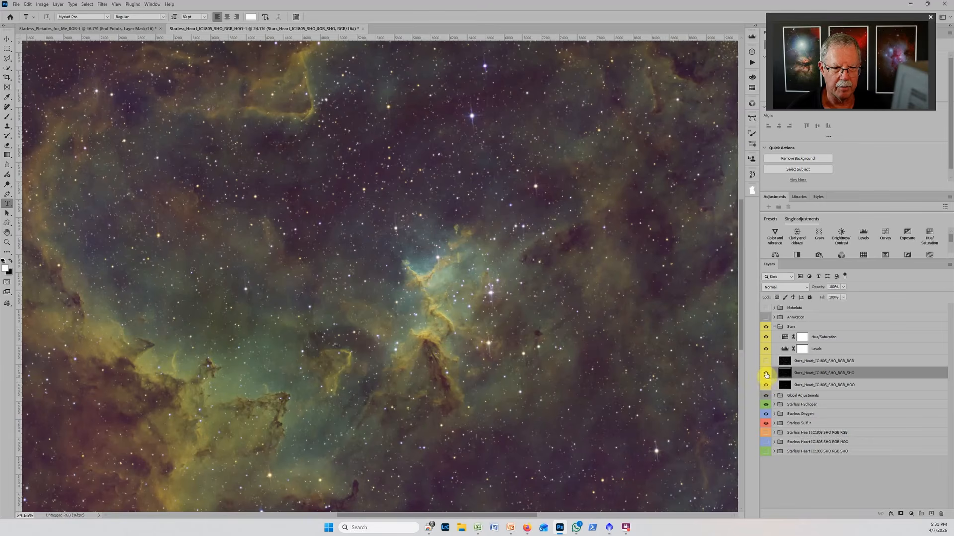
left_click(765, 374)
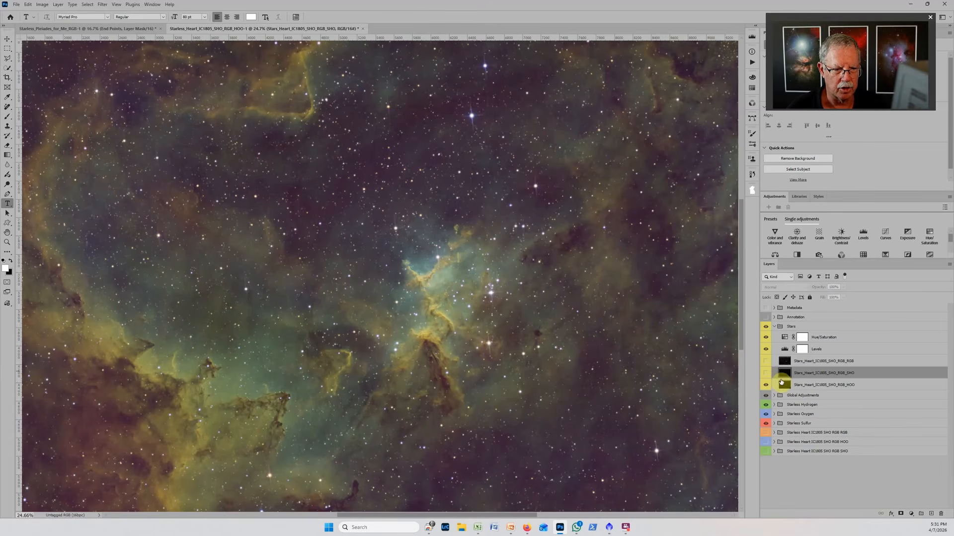
left_click(781, 386)
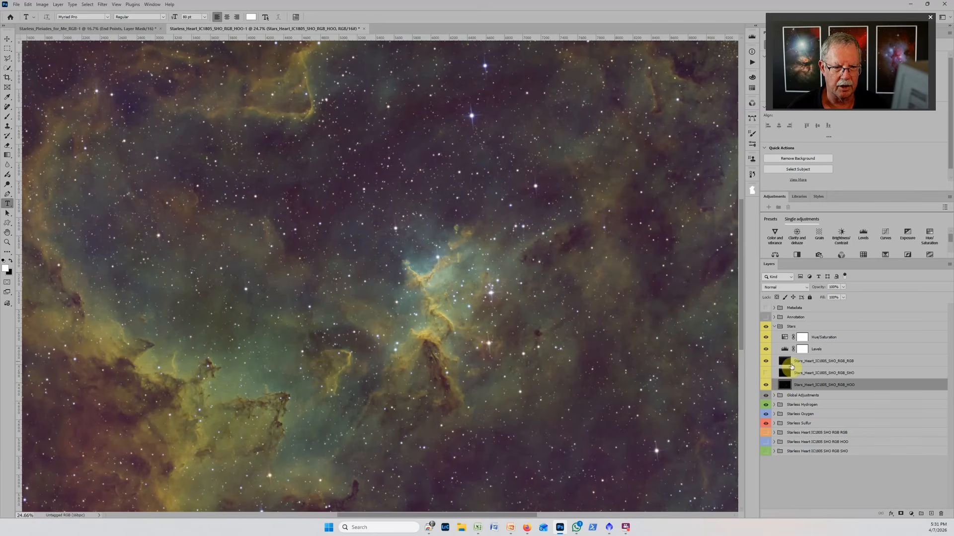
Isolate the Starless Sulfur group by hiding the Stars, Global Adjustments, Starless Hydrogen and Starless Oxygen groups, and expand it
left_click(774, 326)
left_click(766, 326)
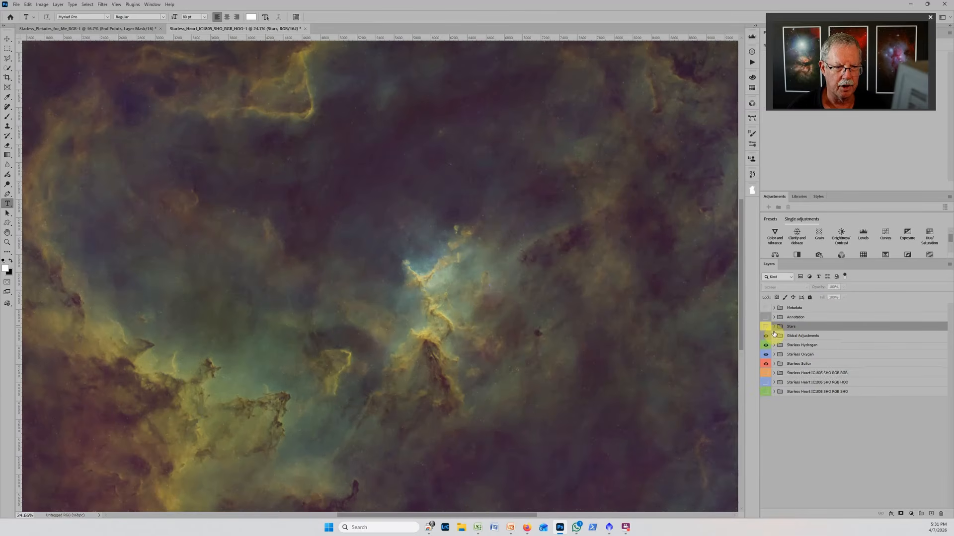
scroll(454, 270, "down", 3)
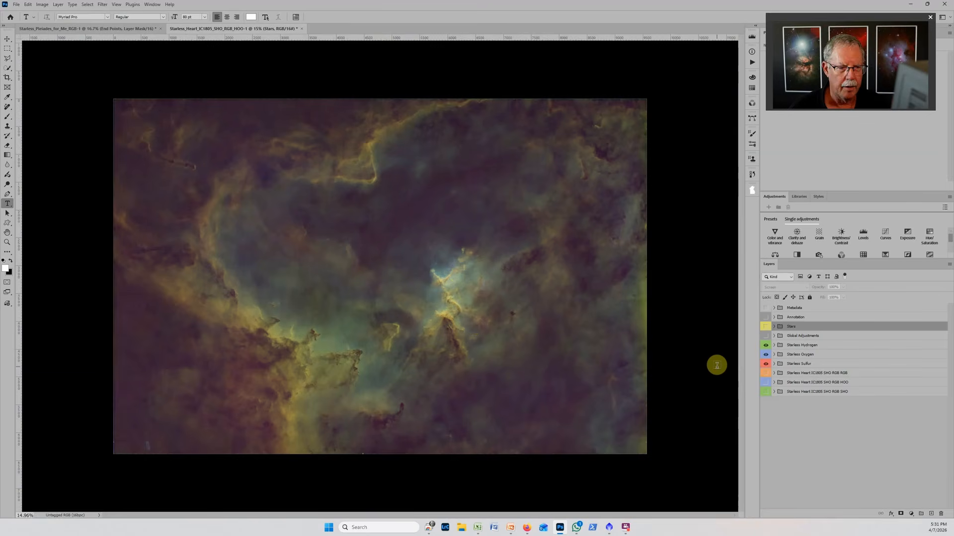
left_click(766, 345)
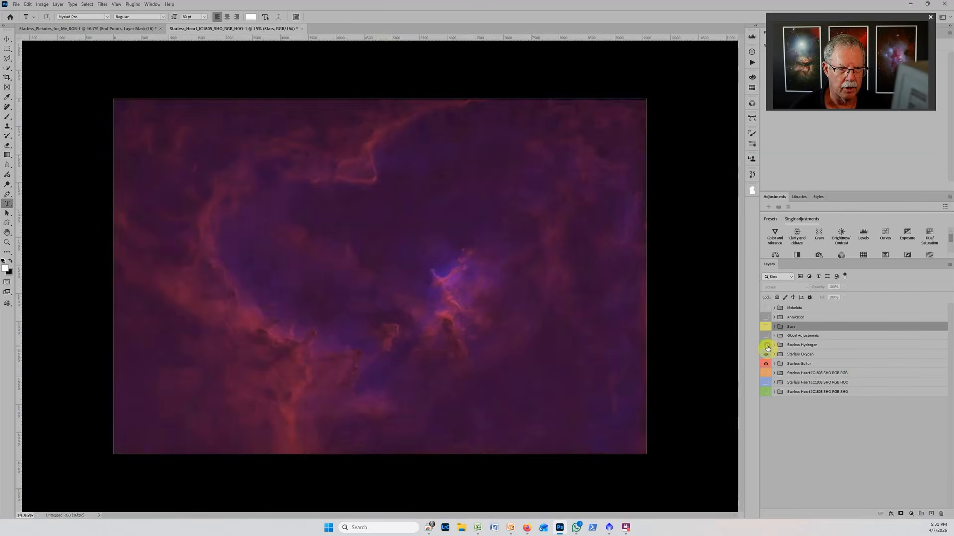
left_click(766, 355)
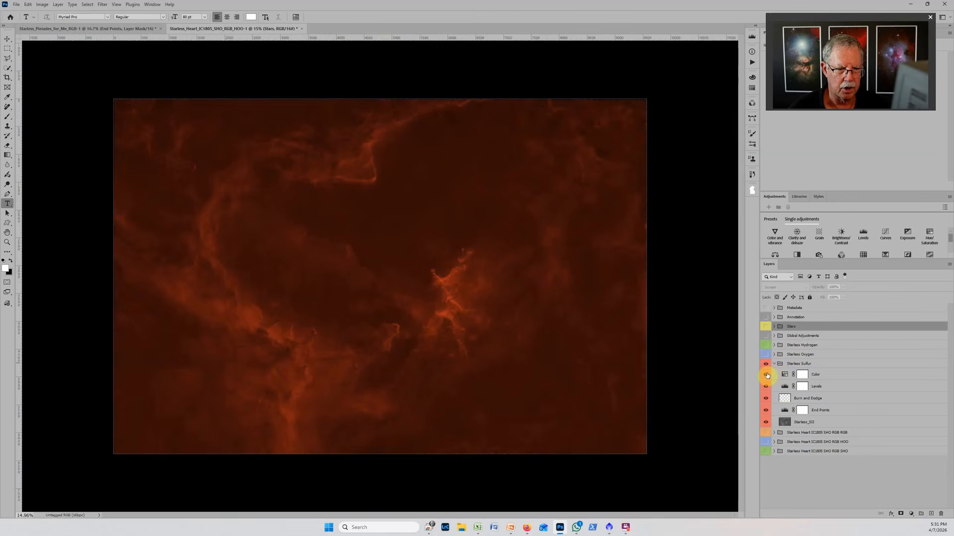
With the Color layer temporarily hidden, set the Starless Sulfur group's Levels to black 38, midtones 1.13 and white 227
left_click(766, 375)
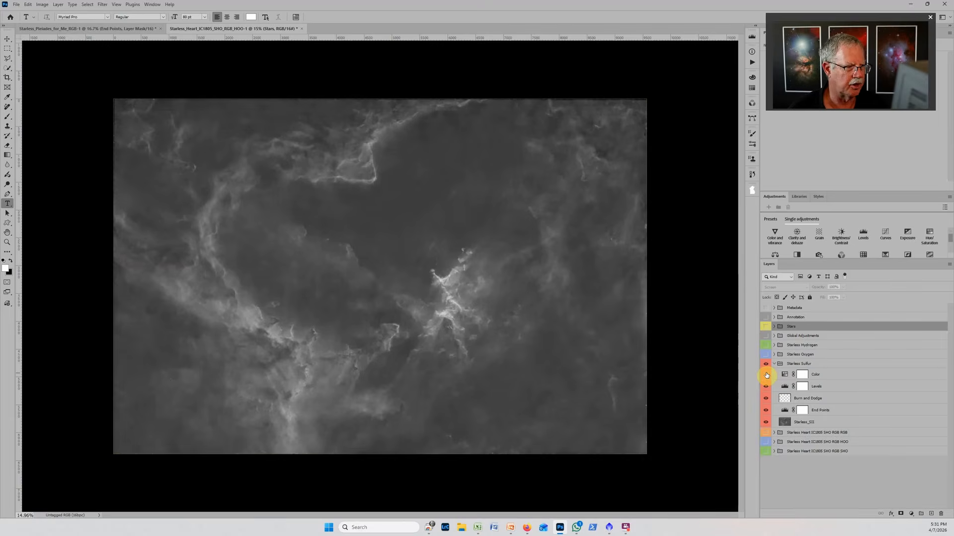
left_click(806, 385)
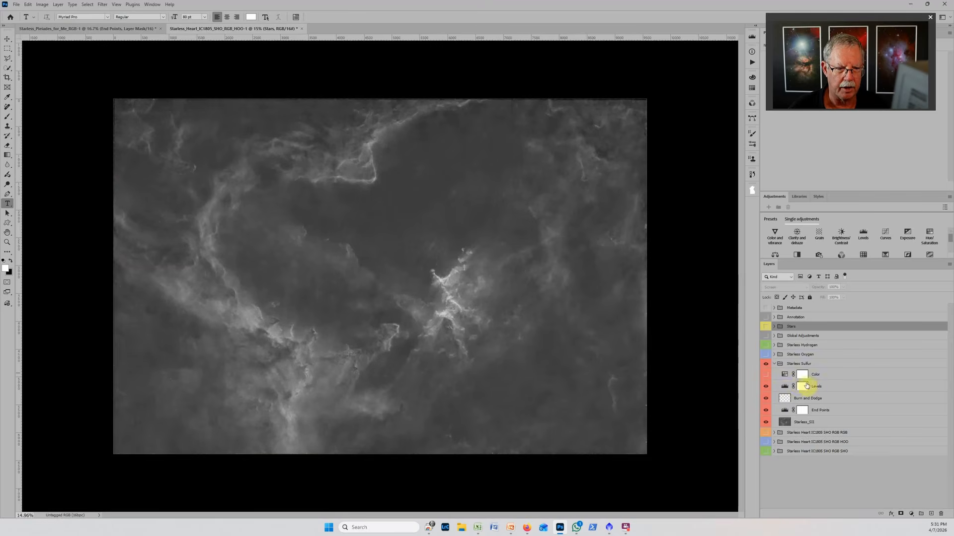
left_click(825, 387)
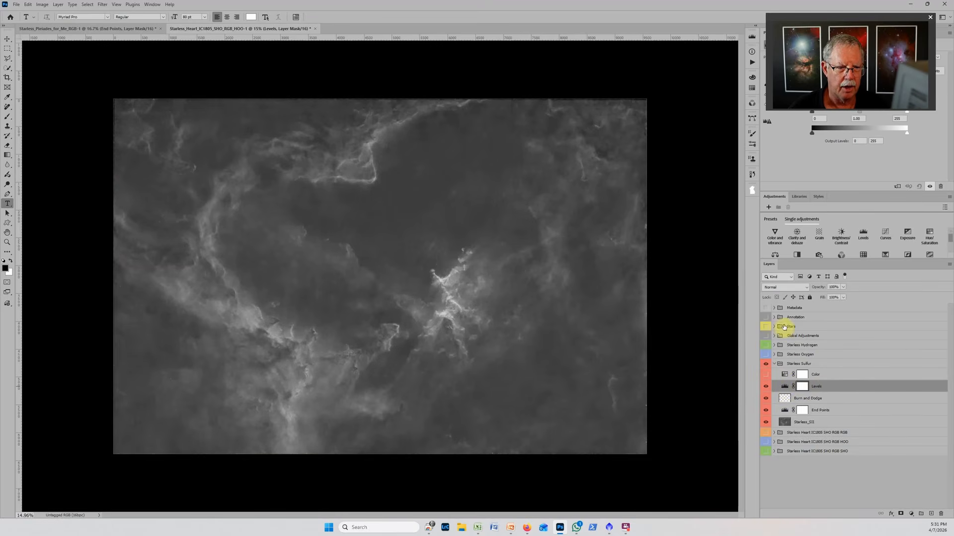
left_click_drag(835, 22, 95, 408)
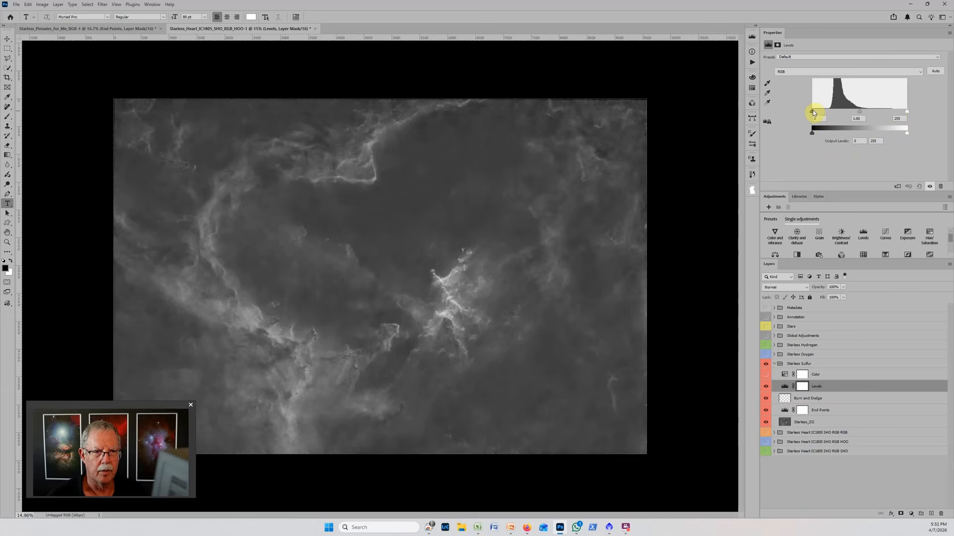
left_click_drag(815, 111, 824, 112)
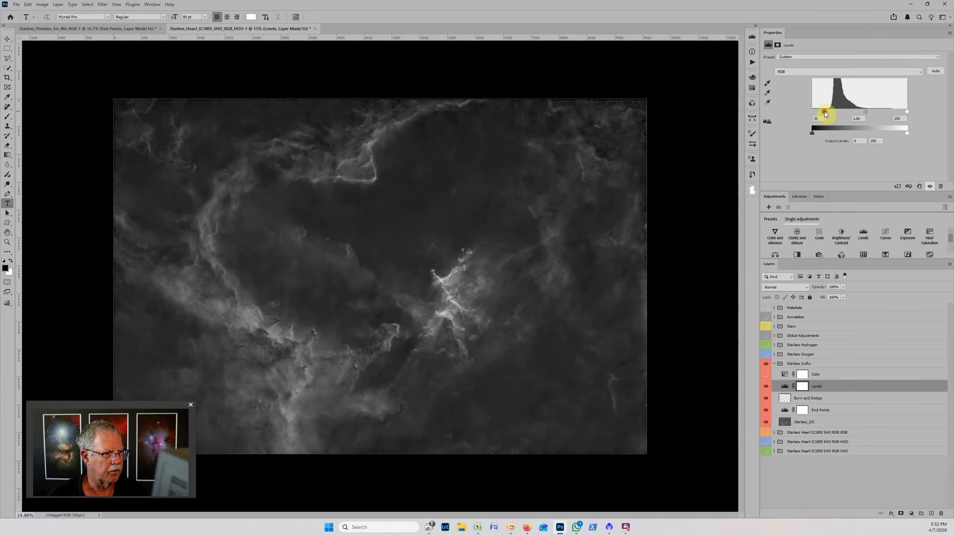
left_click_drag(907, 111, 897, 114)
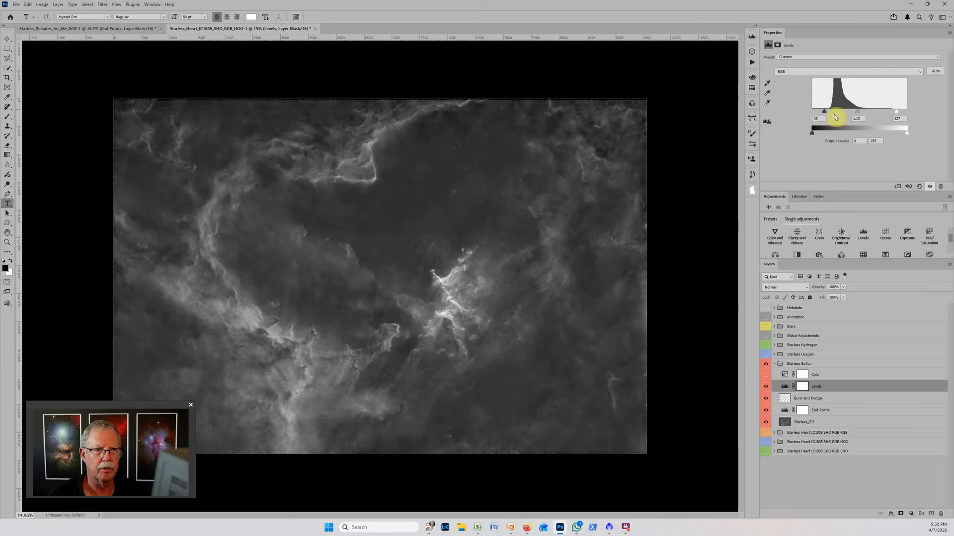
left_click_drag(825, 113, 827, 114)
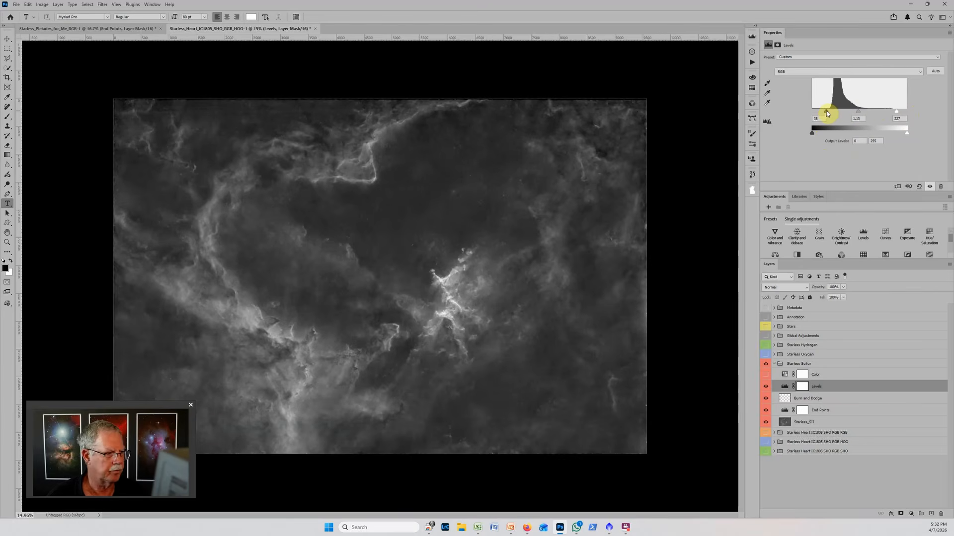
left_click(766, 374)
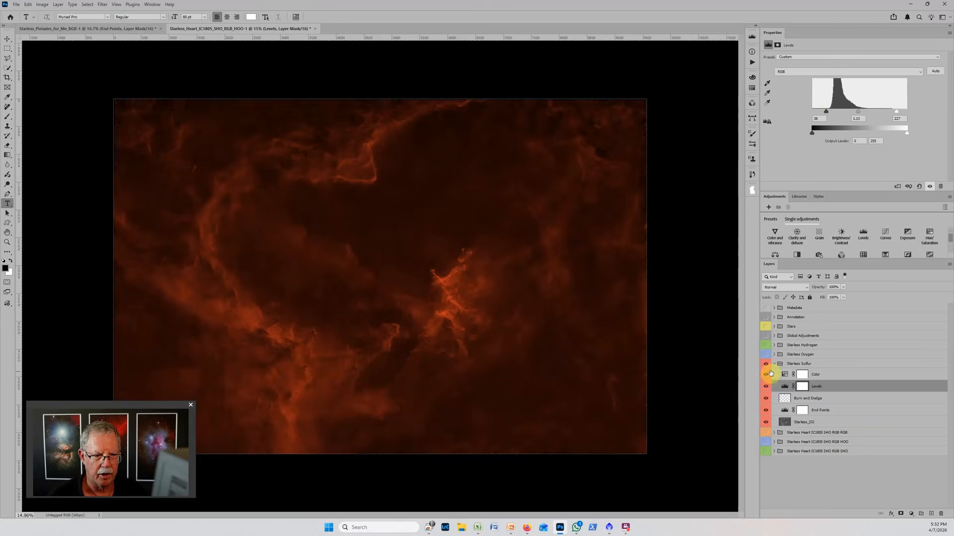
Hide the Starless Sulfur group, show the Starless Oxygen group on its own and expand it
left_click(765, 364)
left_click(766, 355)
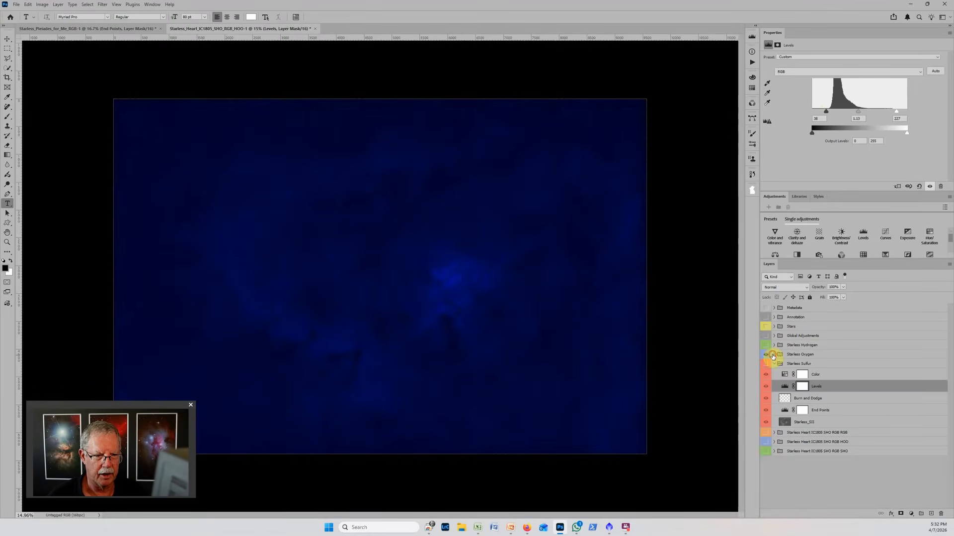
left_click(773, 355)
Set the Starless Oxygen group's Levels to black 27 and white 163, temporarily hiding its Color layer to judge the grayscale
left_click(787, 376)
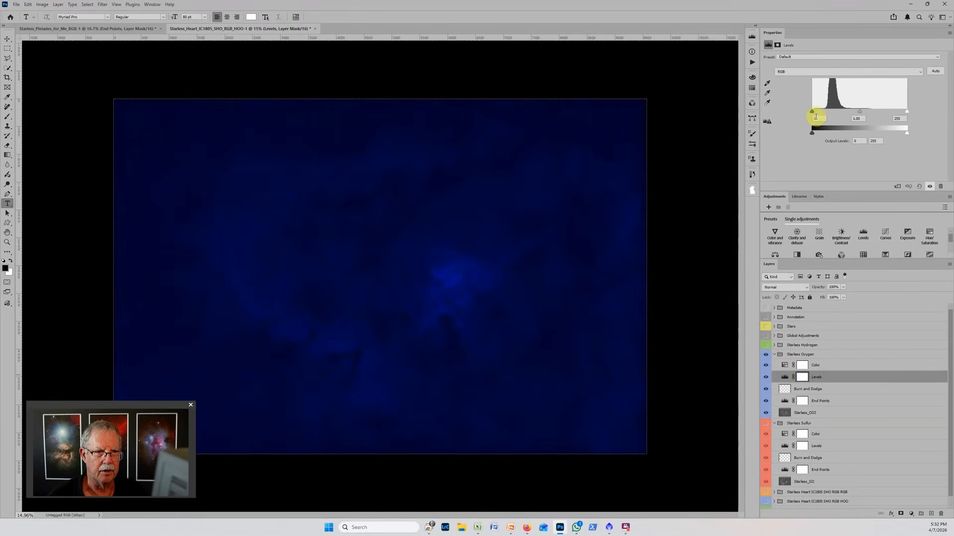
left_click_drag(813, 113, 821, 113)
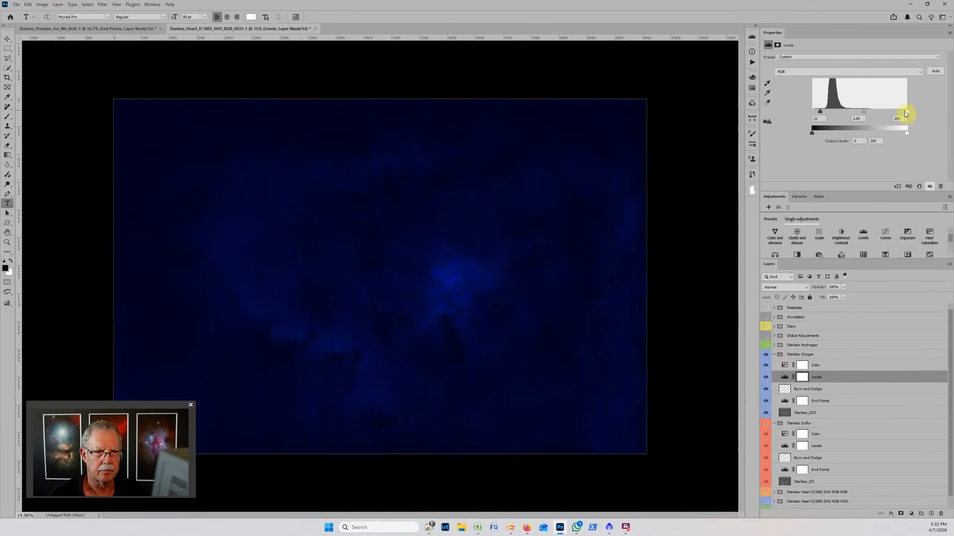
left_click_drag(881, 115, 874, 118)
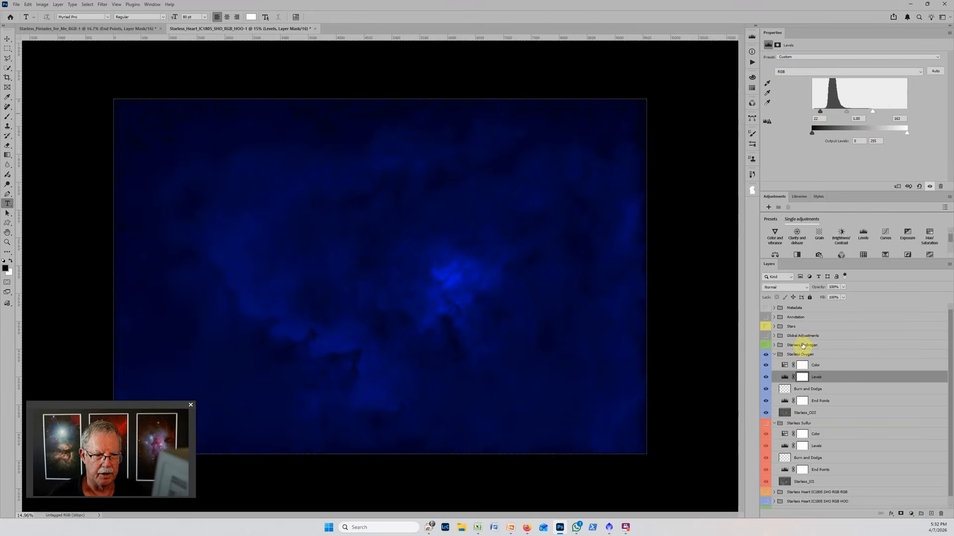
left_click(765, 365)
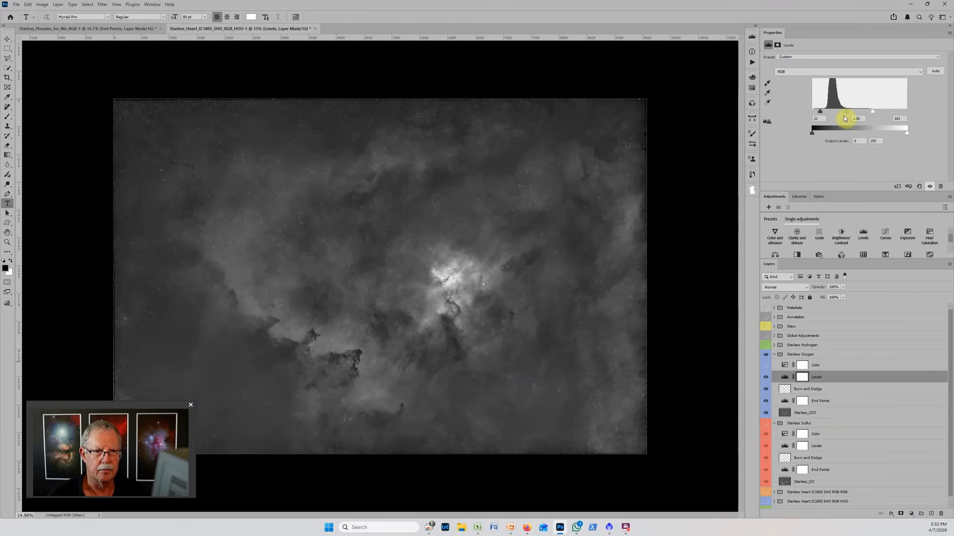
left_click_drag(821, 114, 823, 114)
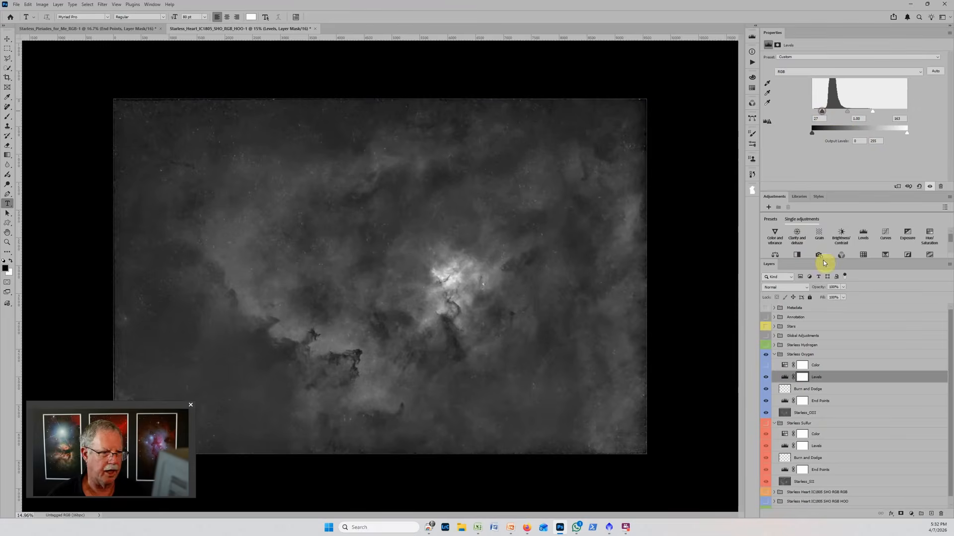
left_click(768, 366)
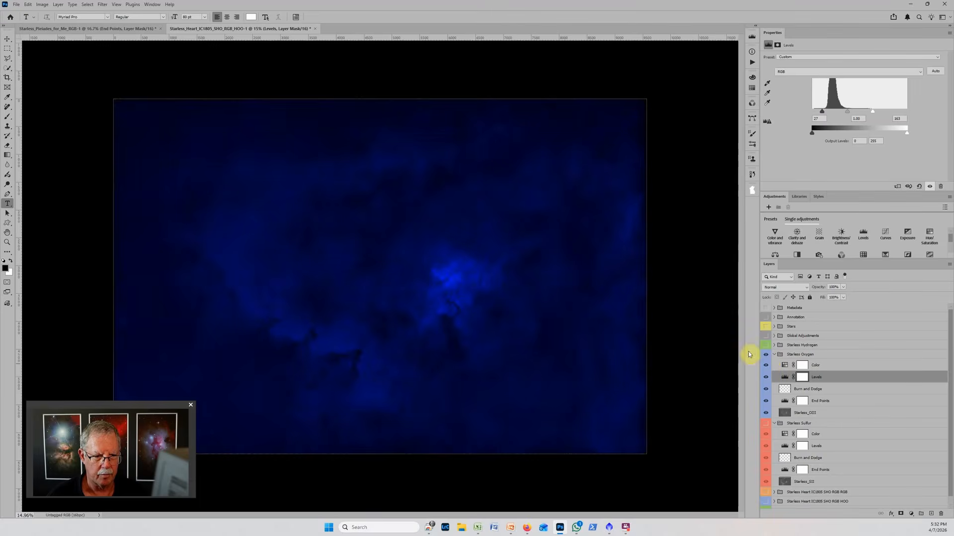
Hide the Starless Oxygen group, show the Starless Hydrogen group on its own and expand it
left_click(765, 353)
left_click(766, 346)
left_click(774, 346)
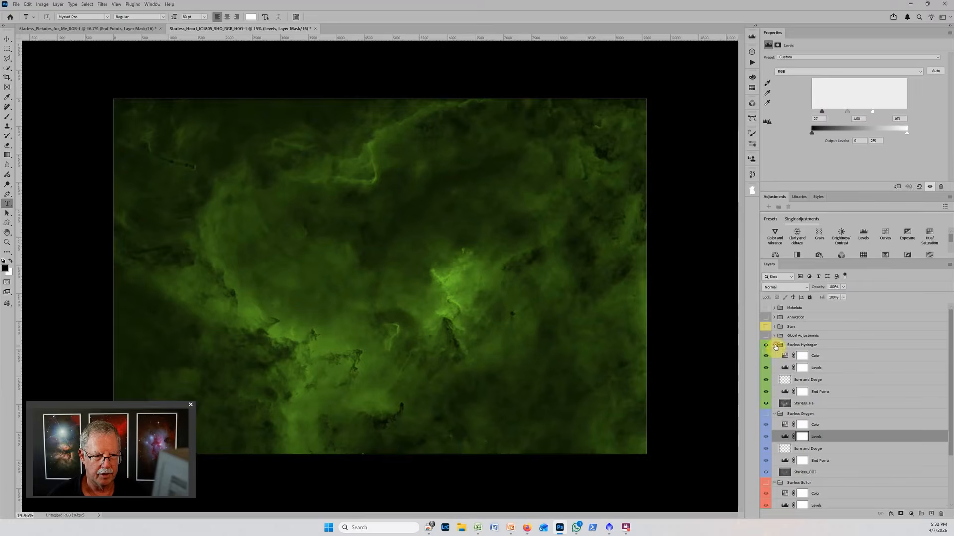
With the Color layer temporarily hidden, set the Starless Hydrogen group's Levels to black 7, midtones 1.32 and white 218
left_click(766, 355)
left_click(775, 365)
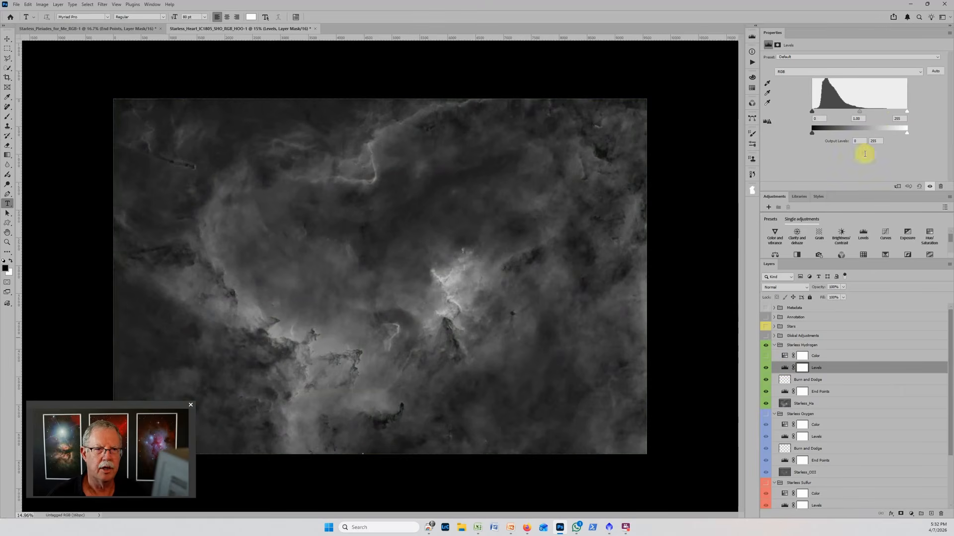
left_click_drag(907, 112, 894, 112)
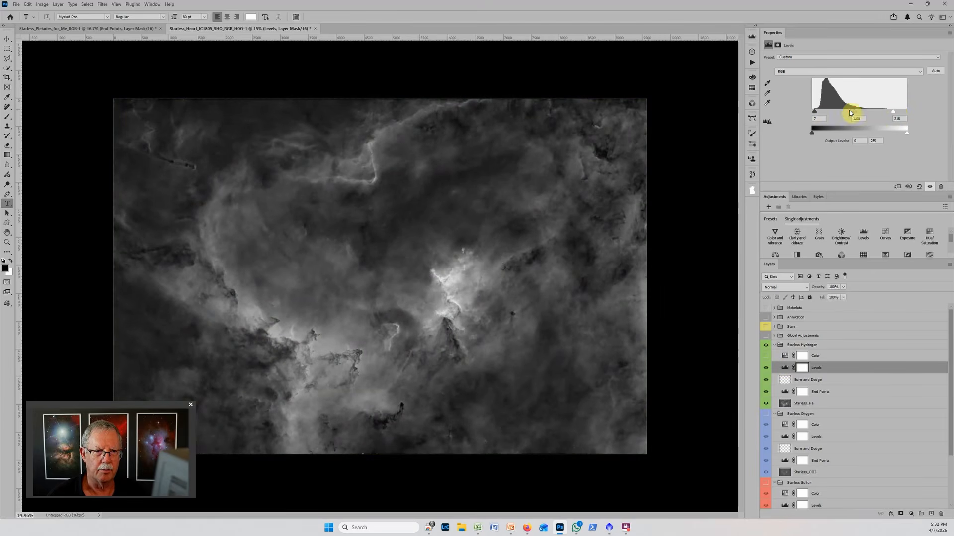
left_click_drag(854, 114, 848, 114)
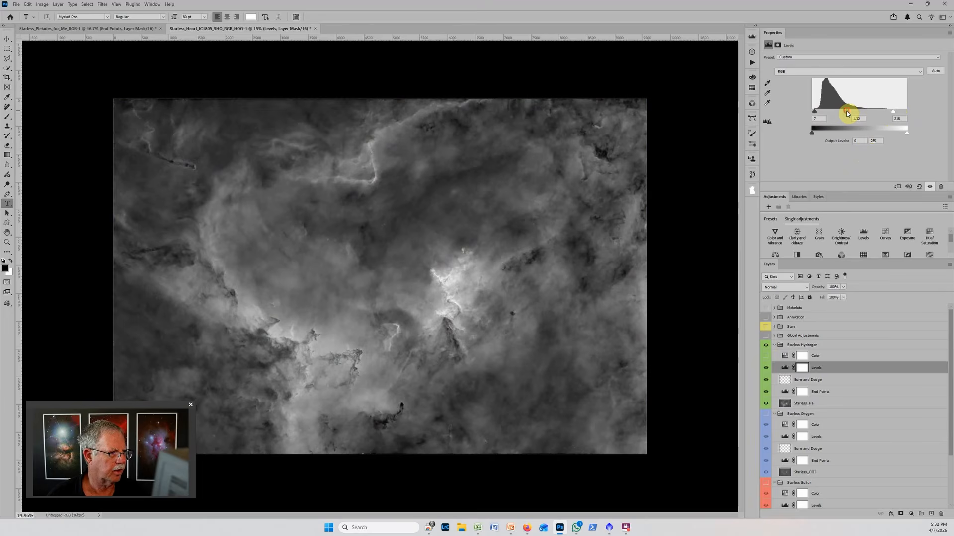
left_click(765, 356)
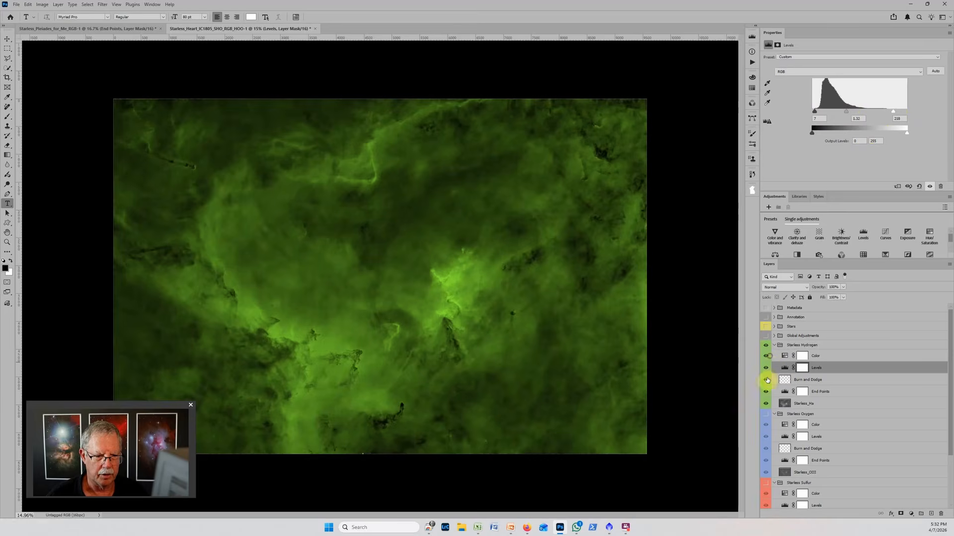
Show the Starless Oxygen and Starless Sulfur groups again to combine all three starless channels
left_click(765, 413)
left_click(766, 483)
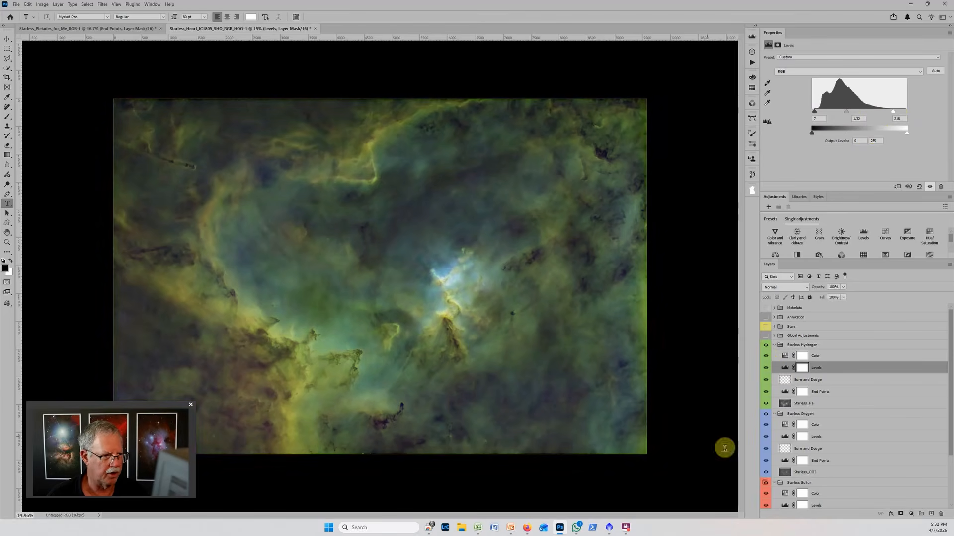
scroll(510, 345, "down", 2)
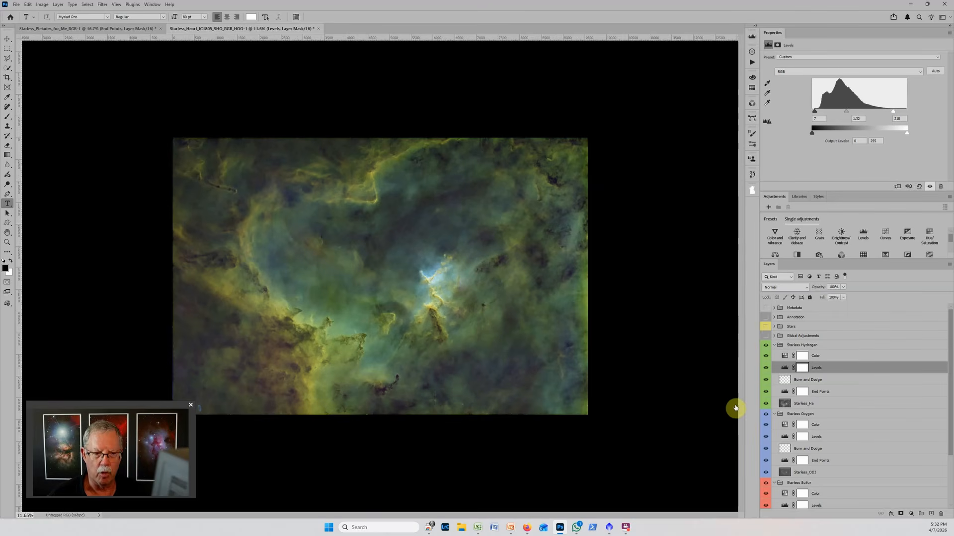
Strengthen the sulfur contribution by setting the Starless Sulfur Levels to black 46, midtones 2.14 and white 195
scroll(821, 436, "down", 3)
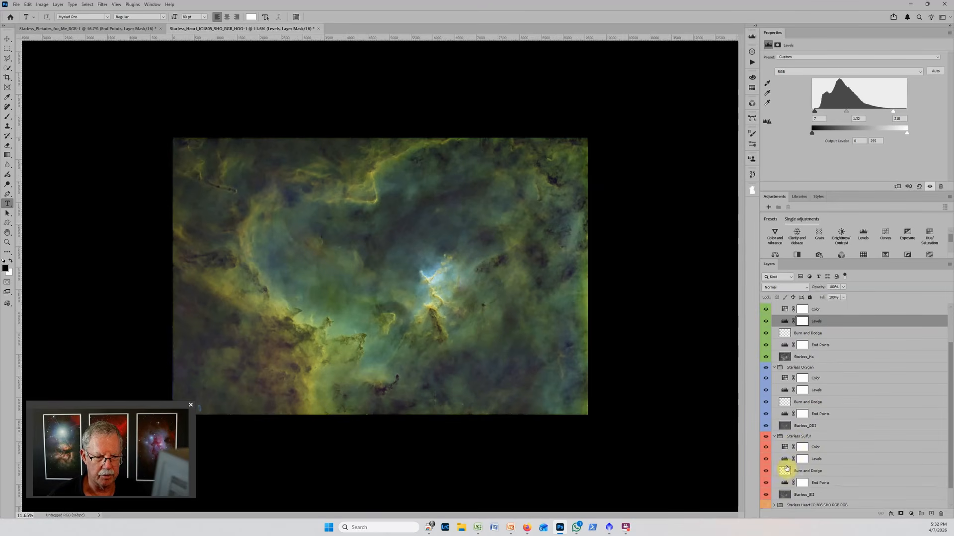
left_click(785, 460)
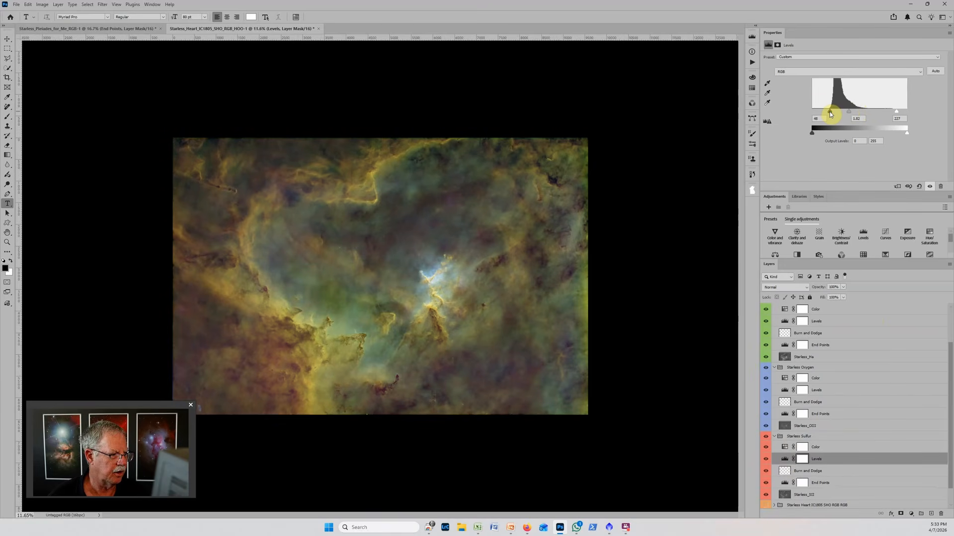
left_click_drag(896, 111, 847, 113)
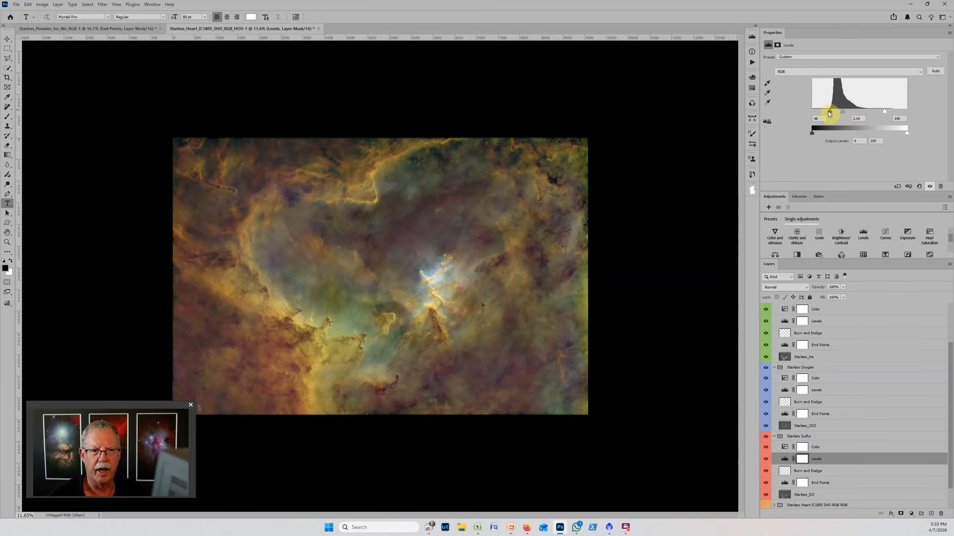
left_click_drag(826, 110, 828, 112)
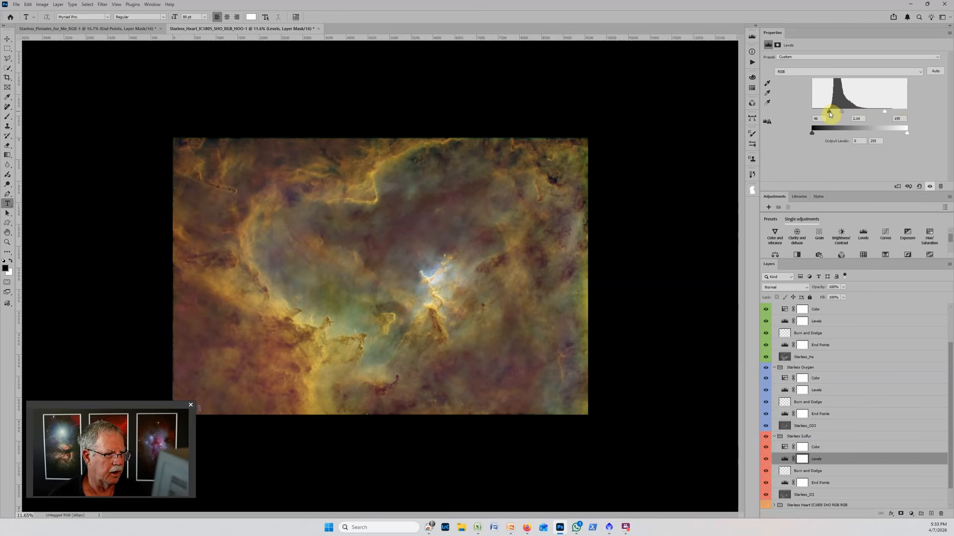
Brighten the midtones in the Starless Oxygen Levels and set the Starless Hydrogen Levels midtones to 1.22
left_click(785, 389)
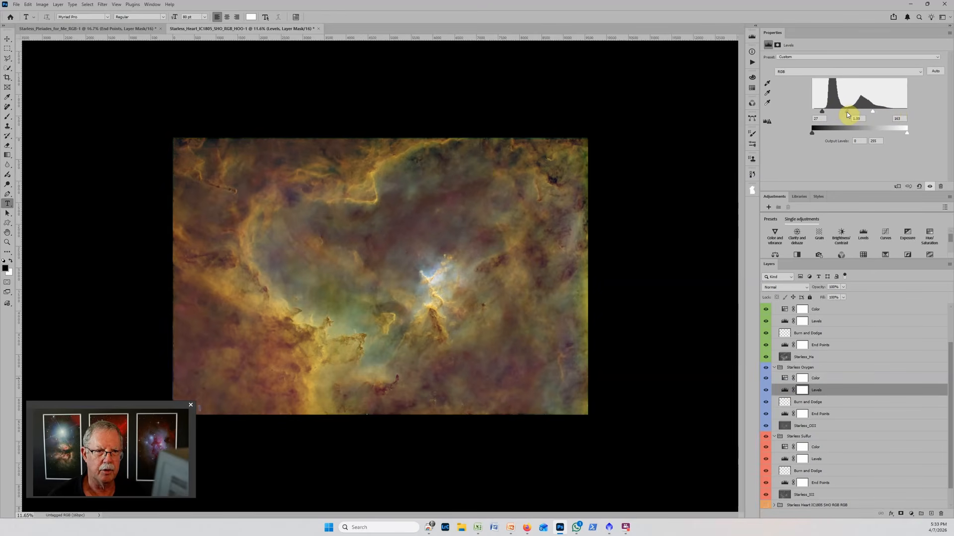
left_click_drag(847, 113, 840, 114)
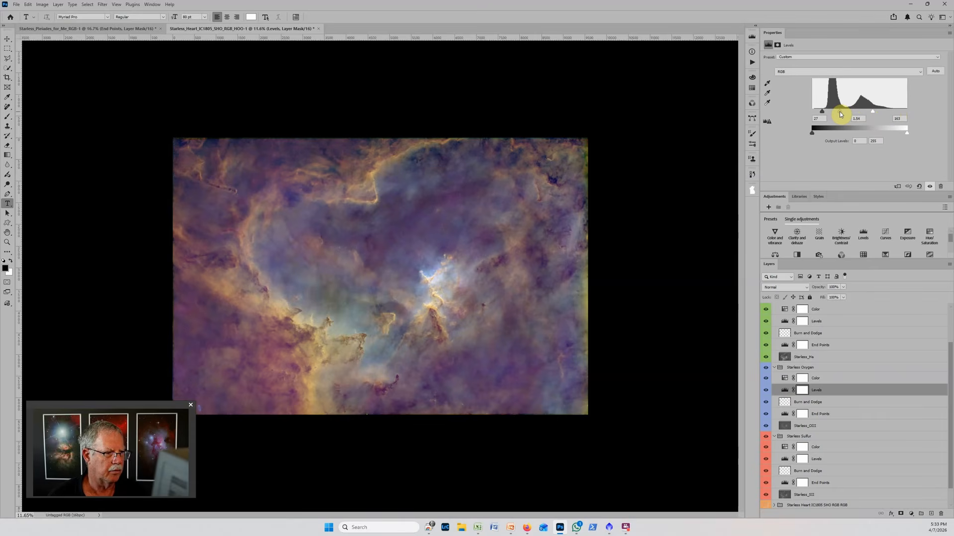
scroll(791, 333, "up", 1)
left_click(790, 346)
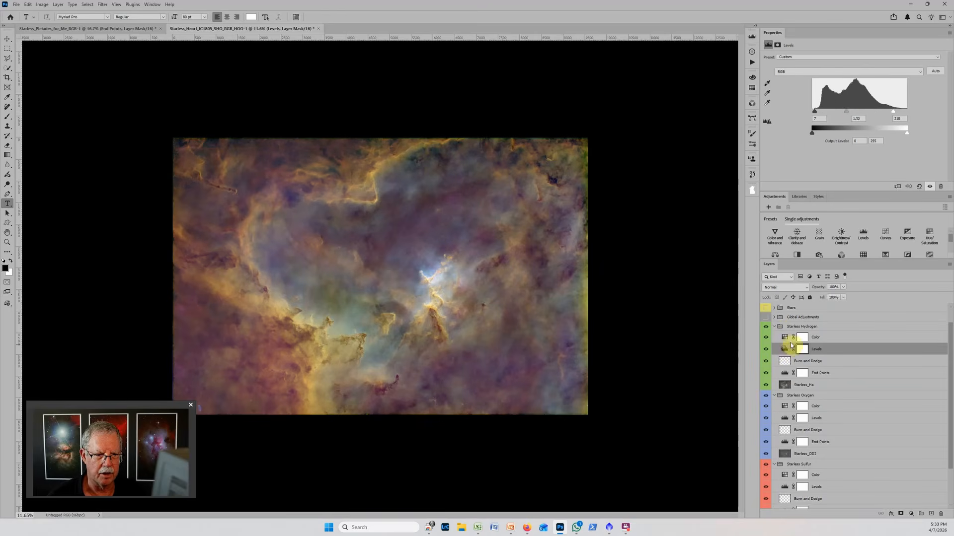
left_click_drag(846, 112, 853, 113)
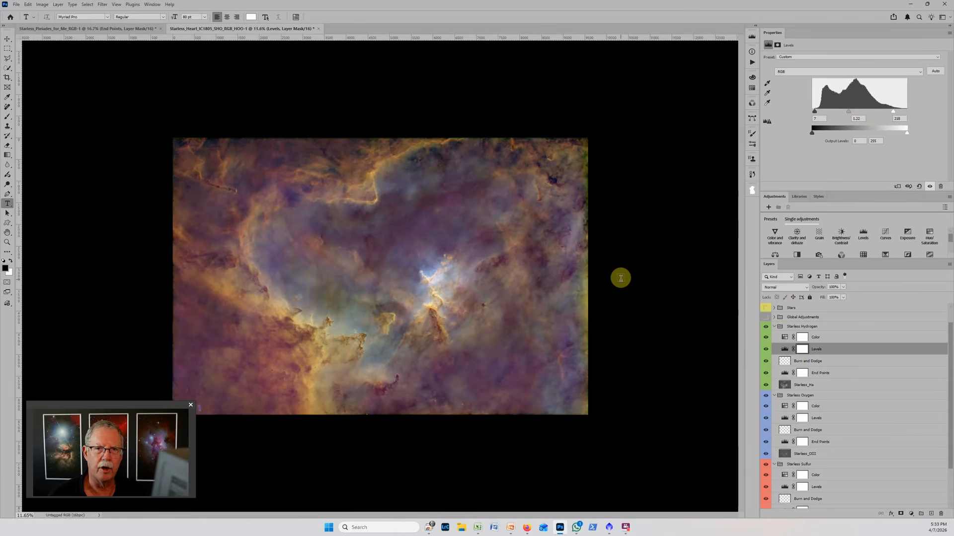
Collapse the three starless channel groups, and show and expand the Global Adjustments group
scroll(620, 278, "down", 1)
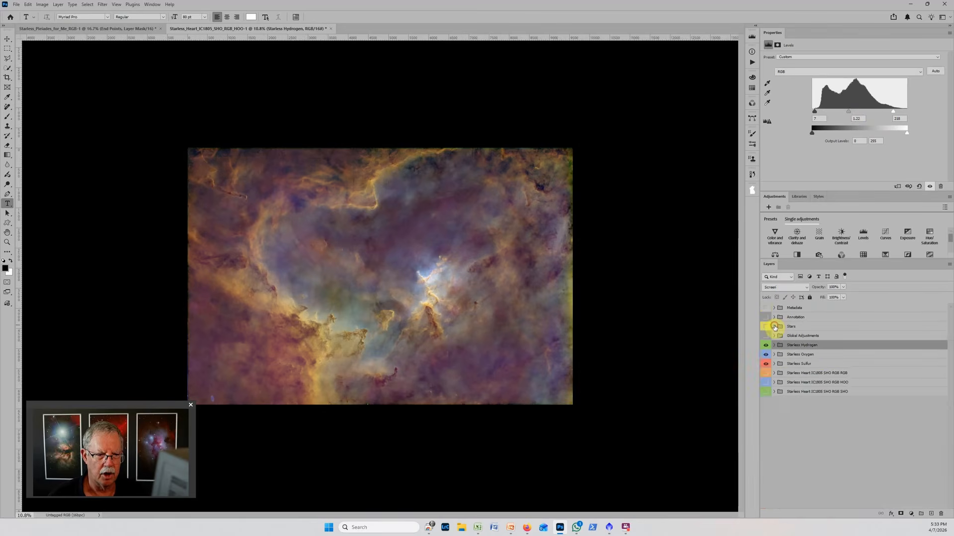
left_click(773, 326, "ctrl")
left_click(766, 335)
left_click(774, 336)
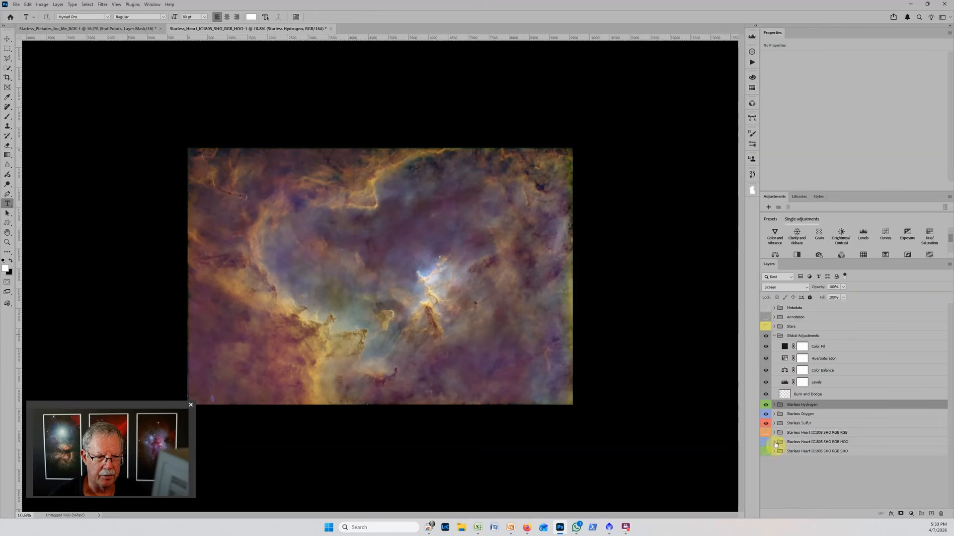
In Global Adjustments, set the Levels black point to 26 and midtones to 1.09, and shift the Color Balance midtones toward cyan
left_click(784, 383)
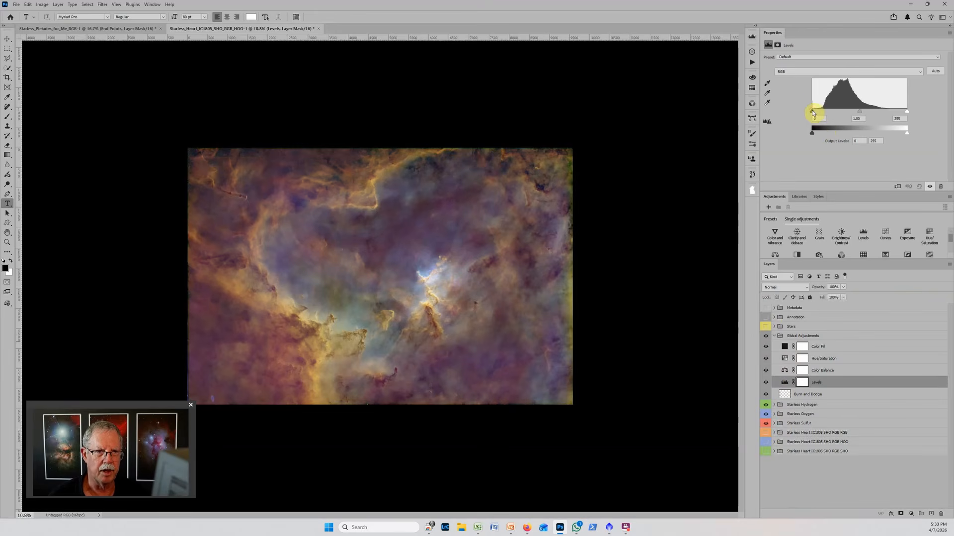
left_click_drag(812, 112, 819, 113)
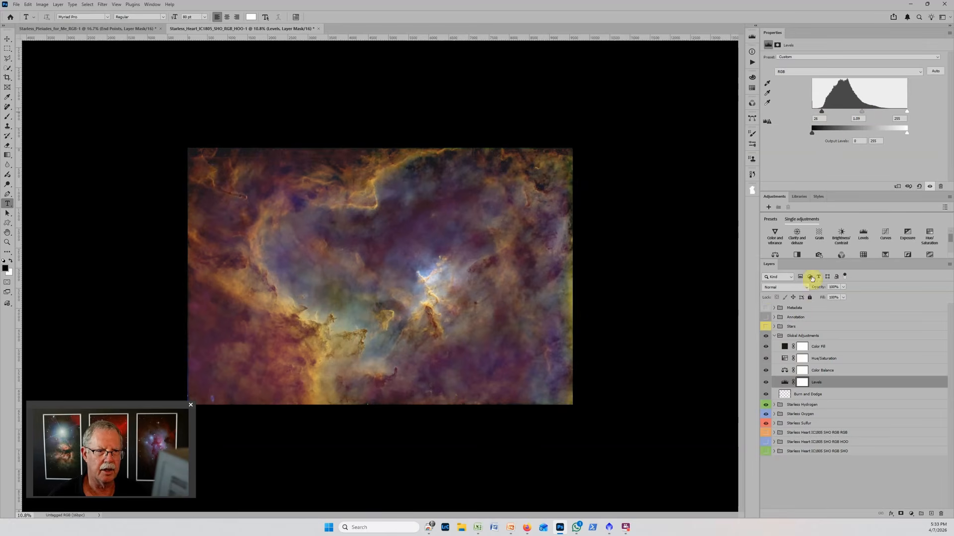
left_click(784, 372)
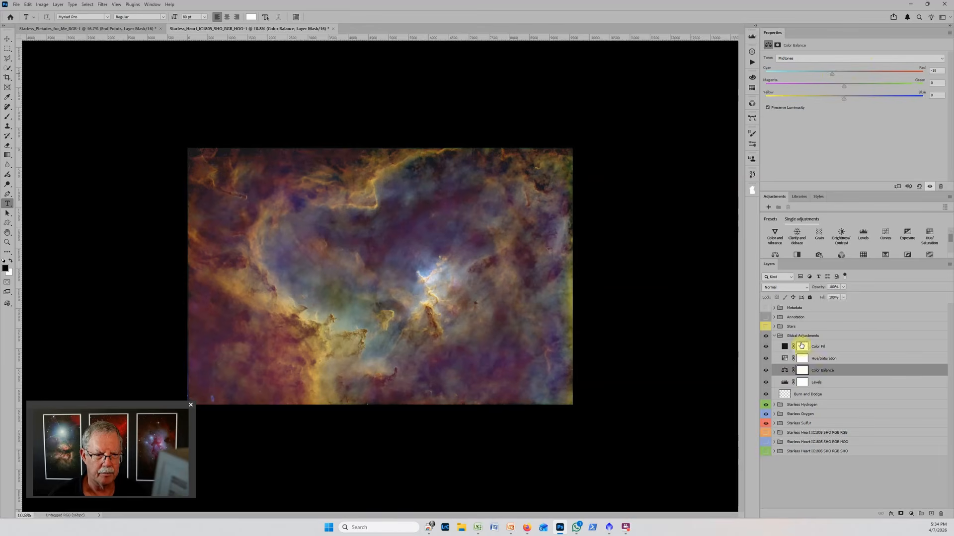
In the global Hue/Saturation layer, adjust the master saturation, shift the Reds' hue slightly negative and set their saturation to +2
left_click(789, 359)
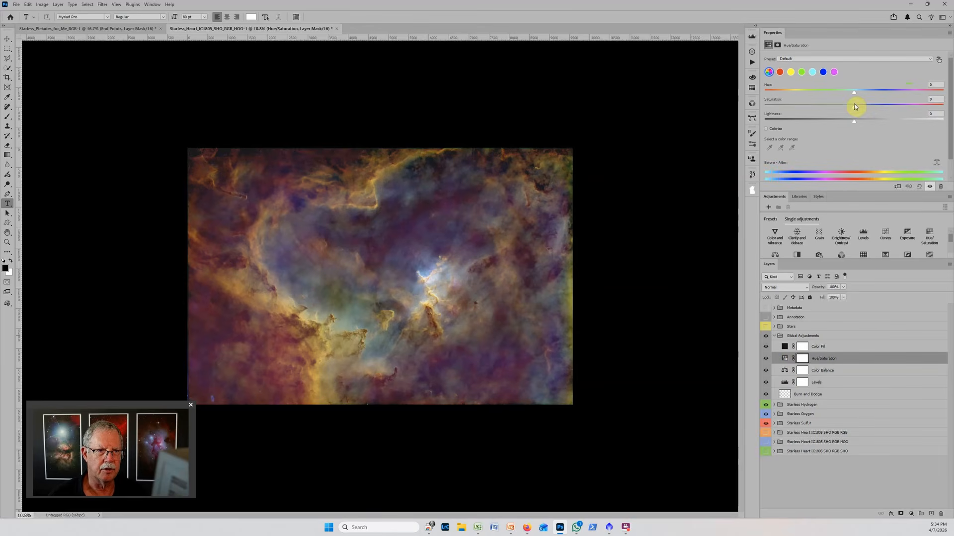
left_click_drag(859, 110, 851, 109)
left_click(780, 73)
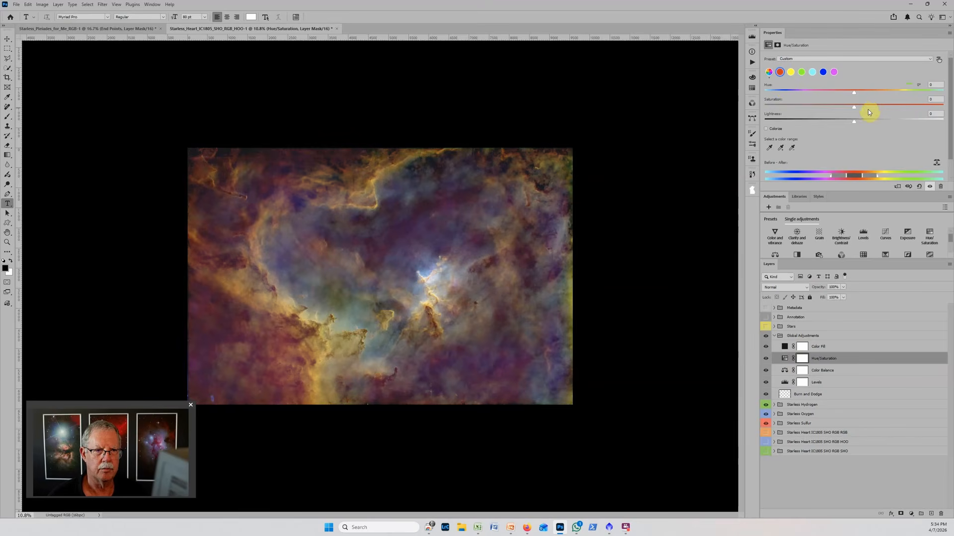
left_click_drag(861, 110, 849, 93)
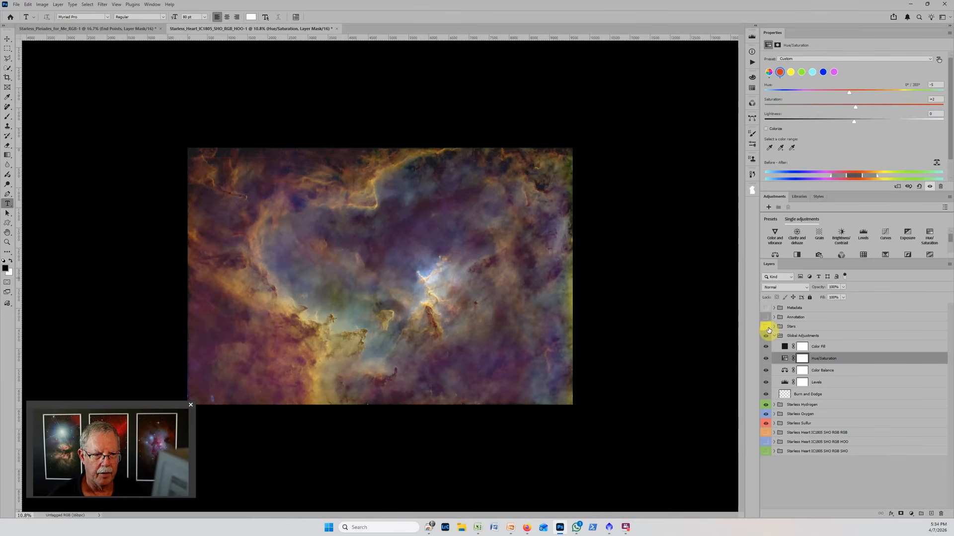
Show the Stars and Metadata groups over the nebula, and raise the Metadata group's opacity to 70%
key("ctrl+0")
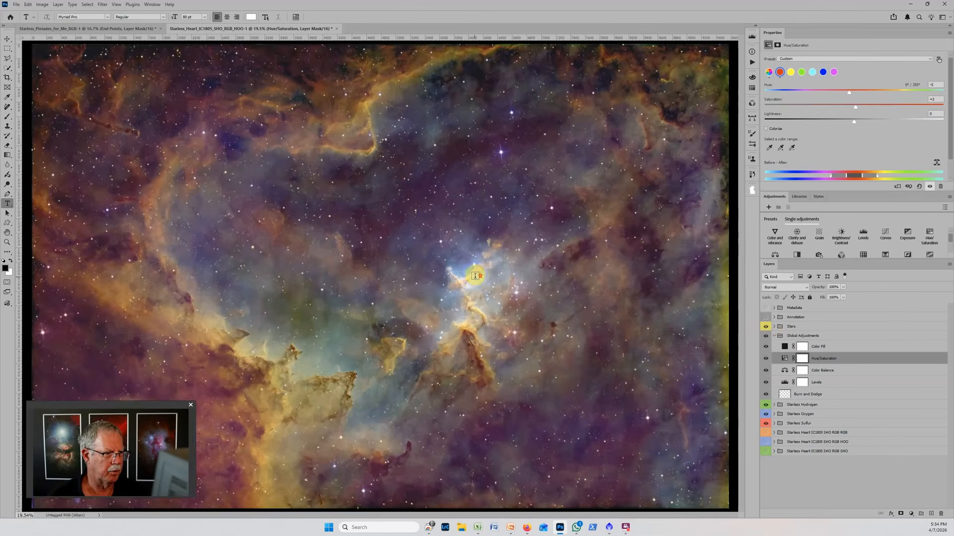
scroll(476, 275, "down", 2)
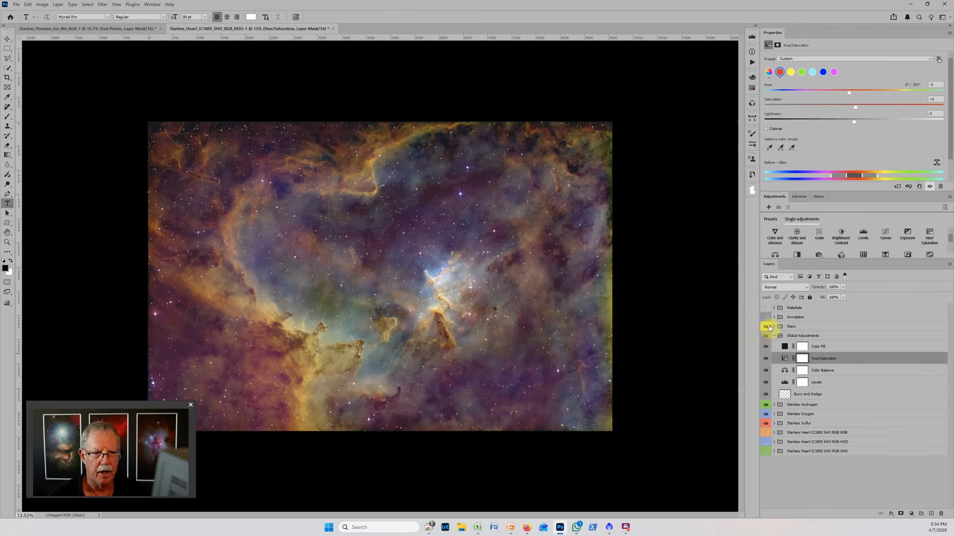
left_click(765, 308)
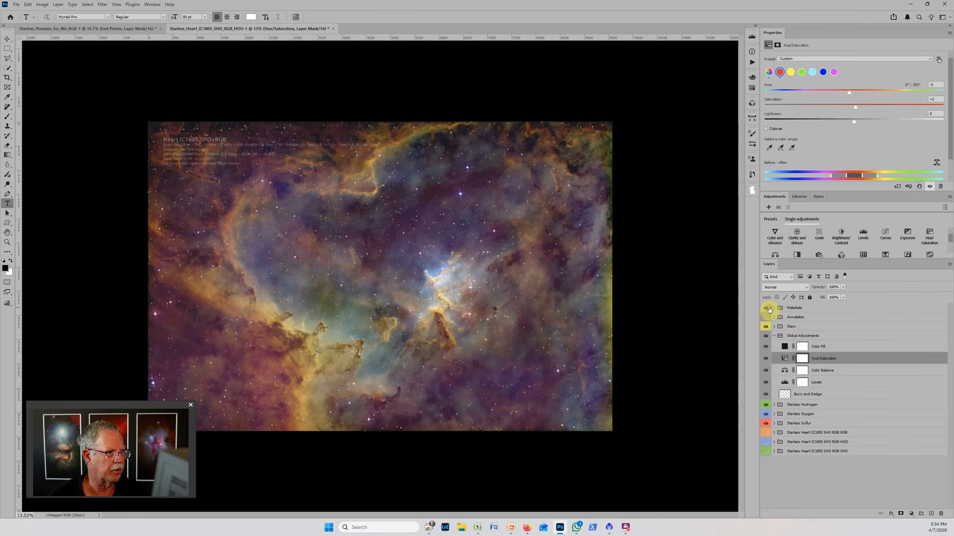
left_click(794, 308)
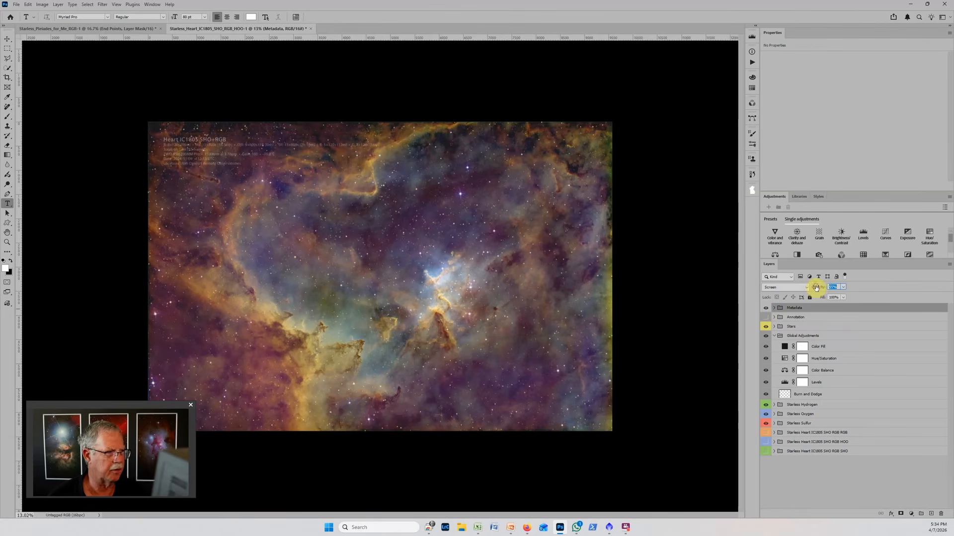
left_click_drag(815, 288, 822, 288)
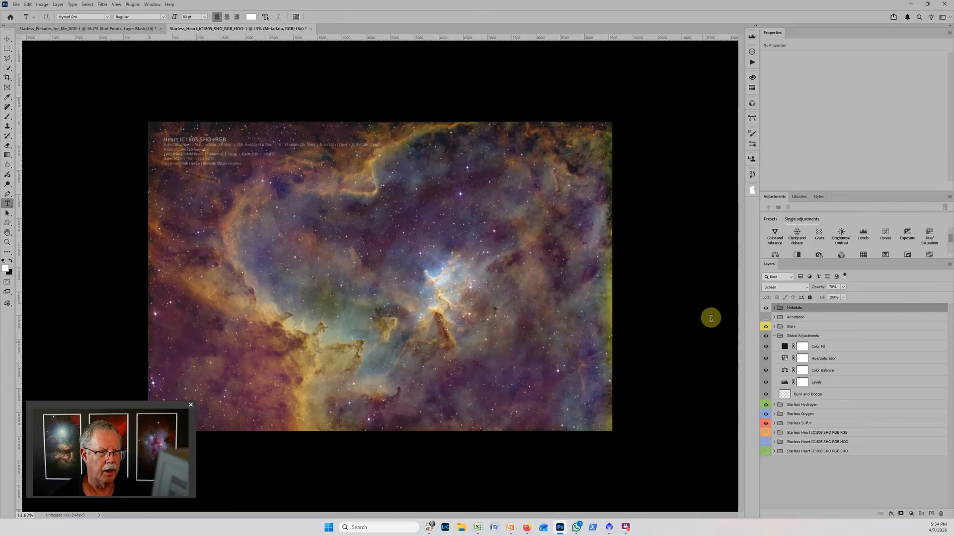
Crop the image slightly on all four sides to trim the uneven outer edges of the nebula
key("c")
left_click_drag(611, 277, 601, 277)
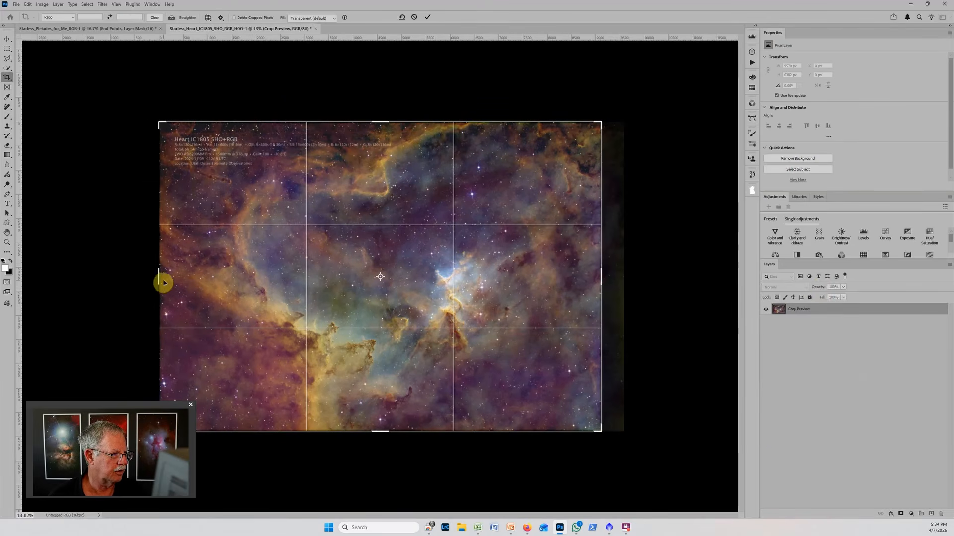
left_click_drag(160, 278, 172, 279)
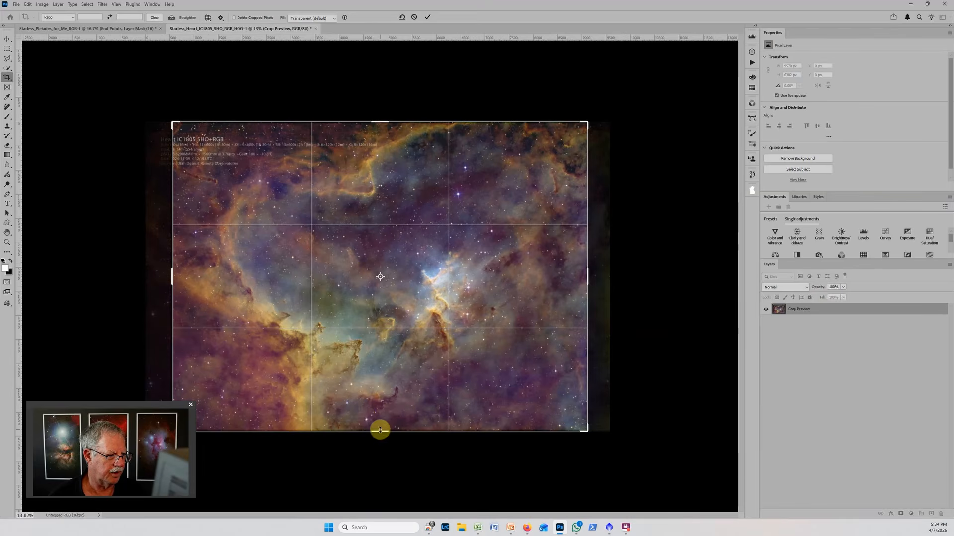
left_click_drag(379, 430, 379, 425)
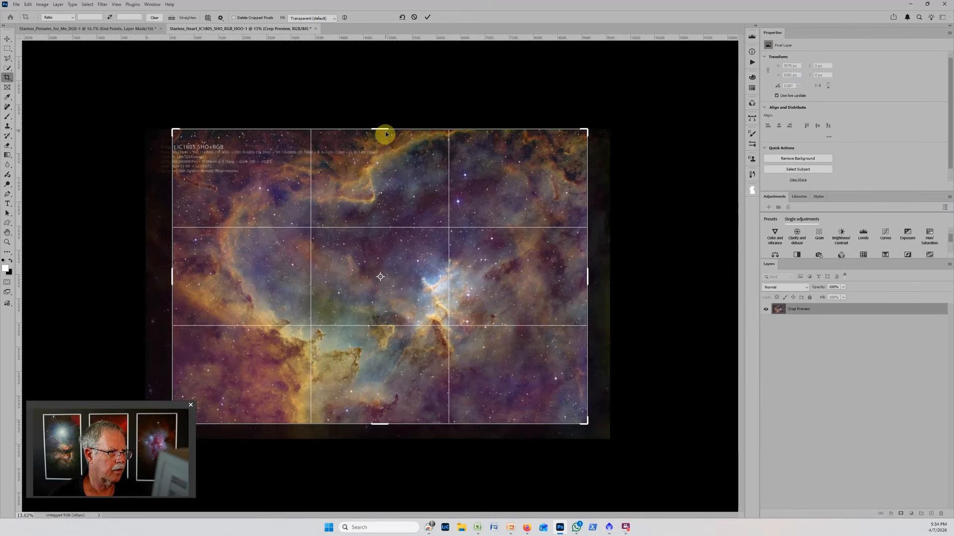
left_click_drag(383, 135, 383, 133)
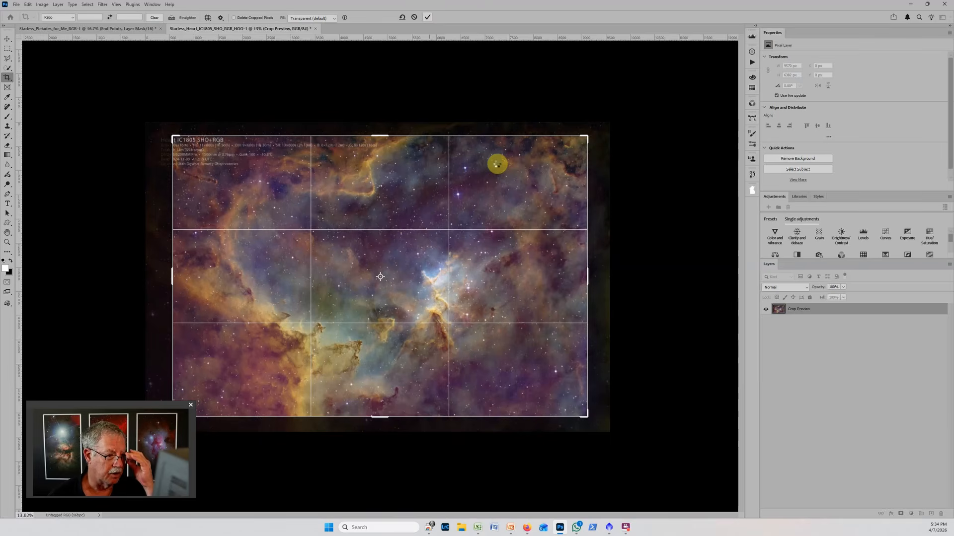
key("Return")
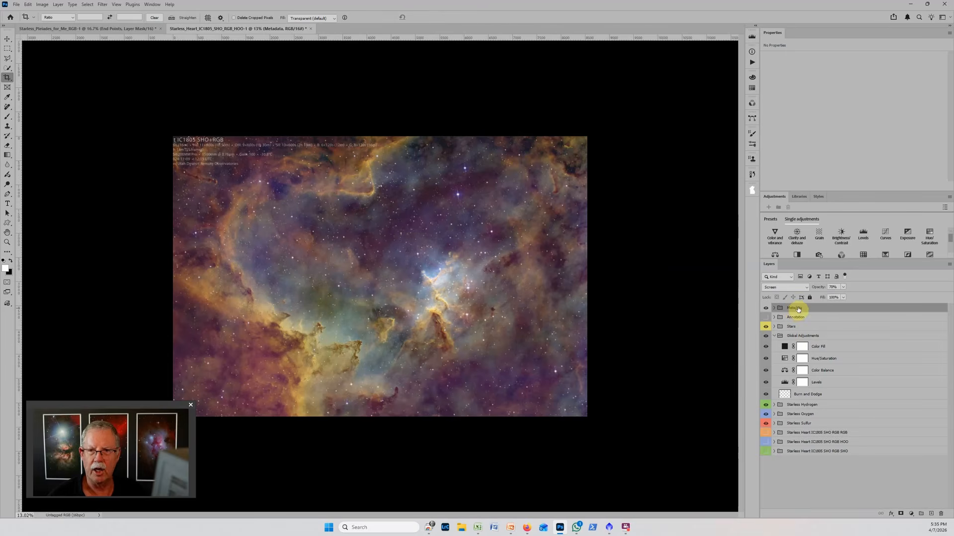
Move the metadata text fully inside the cropped image's upper-left corner, and raise the Metadata group's opacity to 94%
left_click(8, 40)
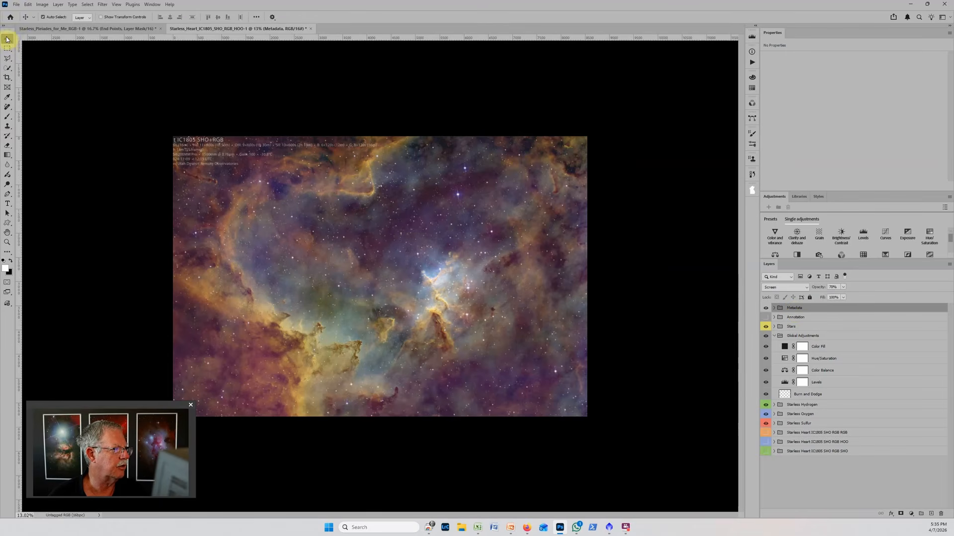
left_click_drag(186, 150, 216, 160)
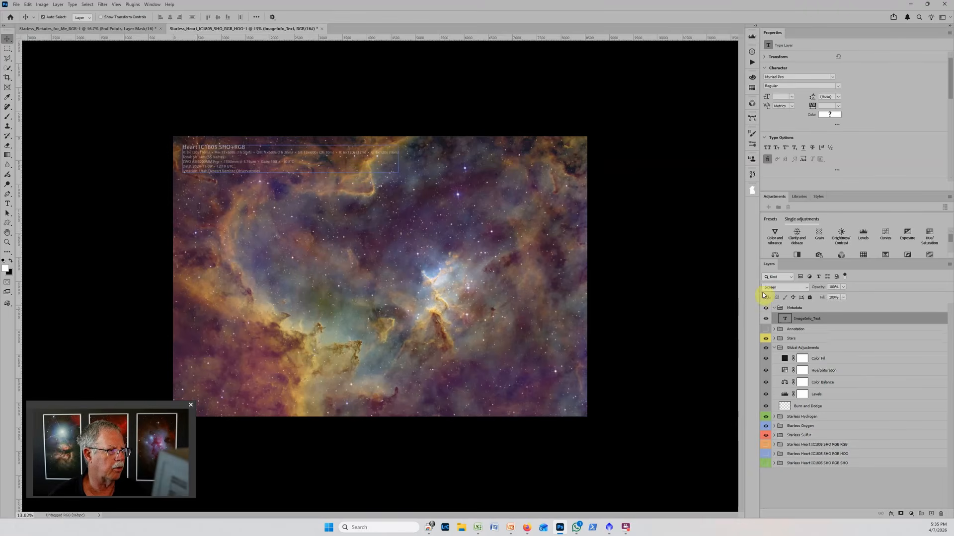
left_click(807, 306)
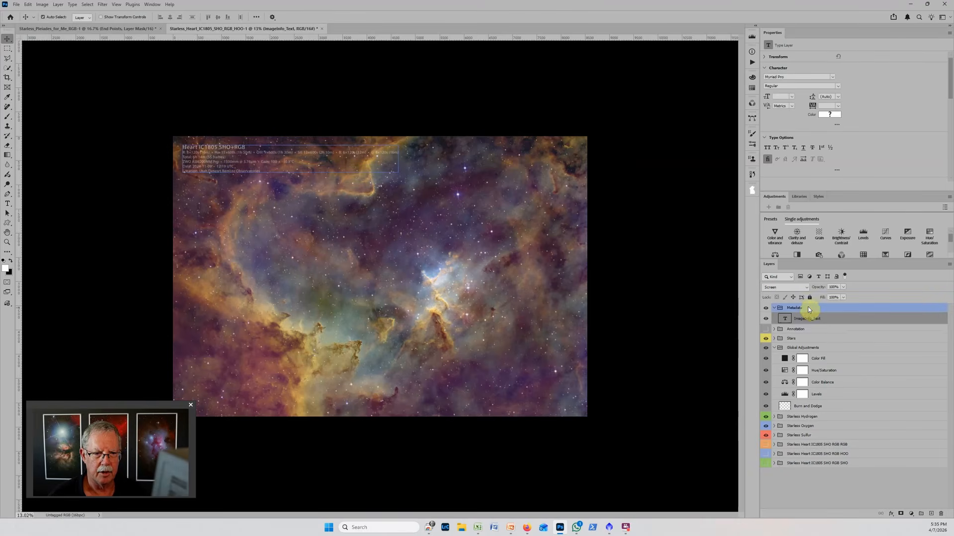
left_click(823, 287)
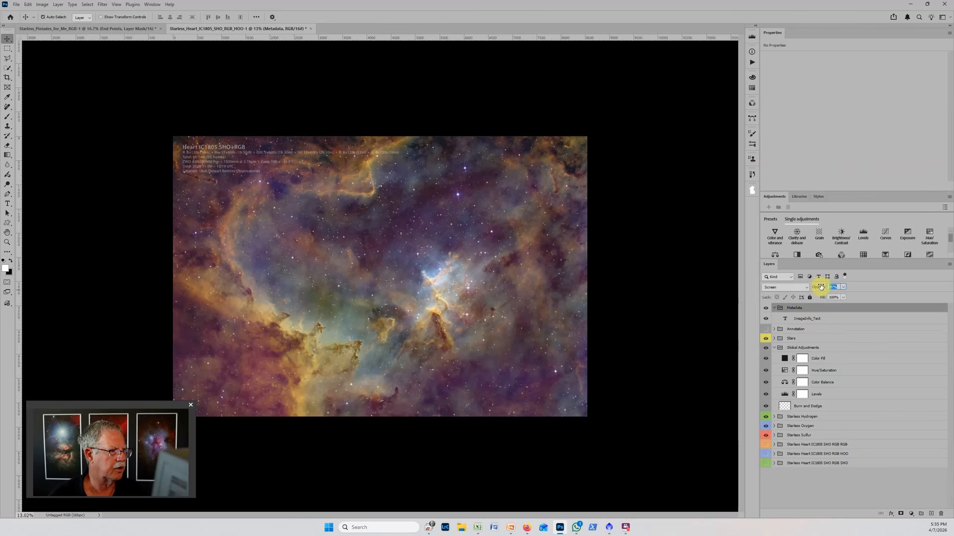
left_click_drag(822, 287, 826, 286)
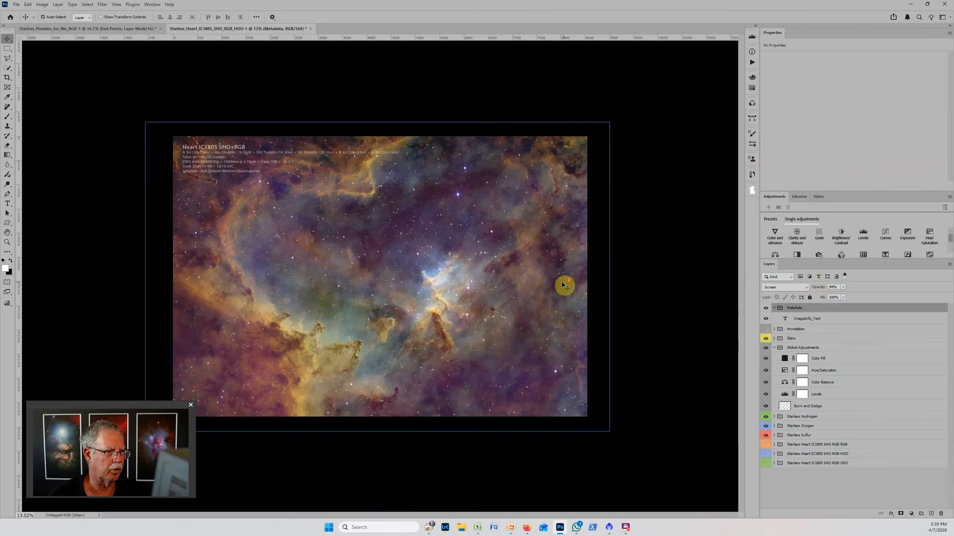
scroll(564, 284, "down", 1)
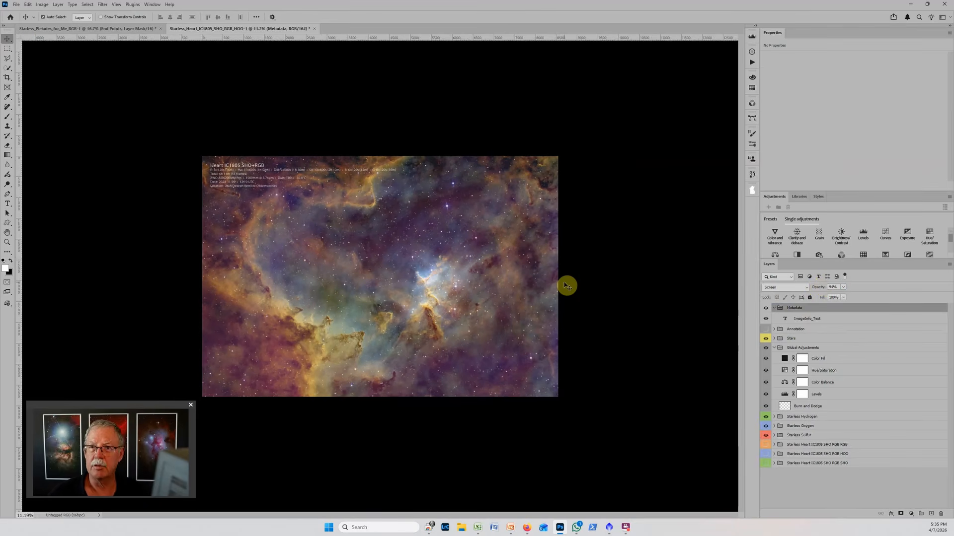